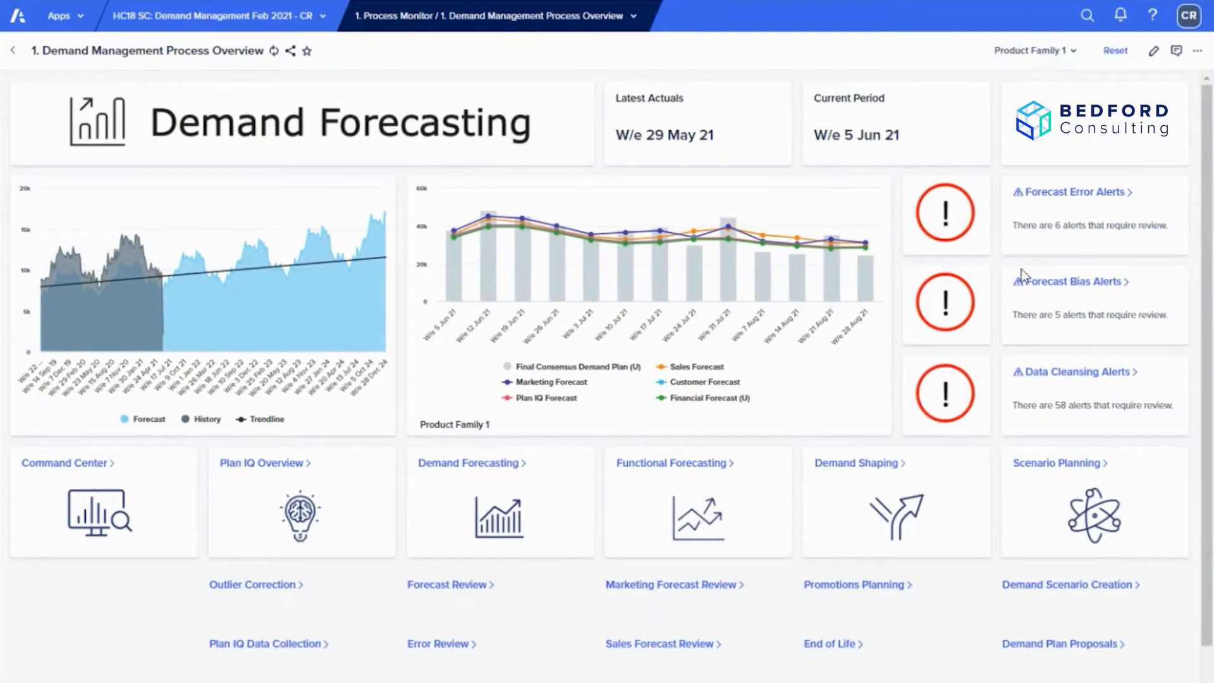
Open the Outlier Correction page to review the outlier settings and chart, and return to the process overview.
{"action": "left_click", "coordinate": [1044, 442]}
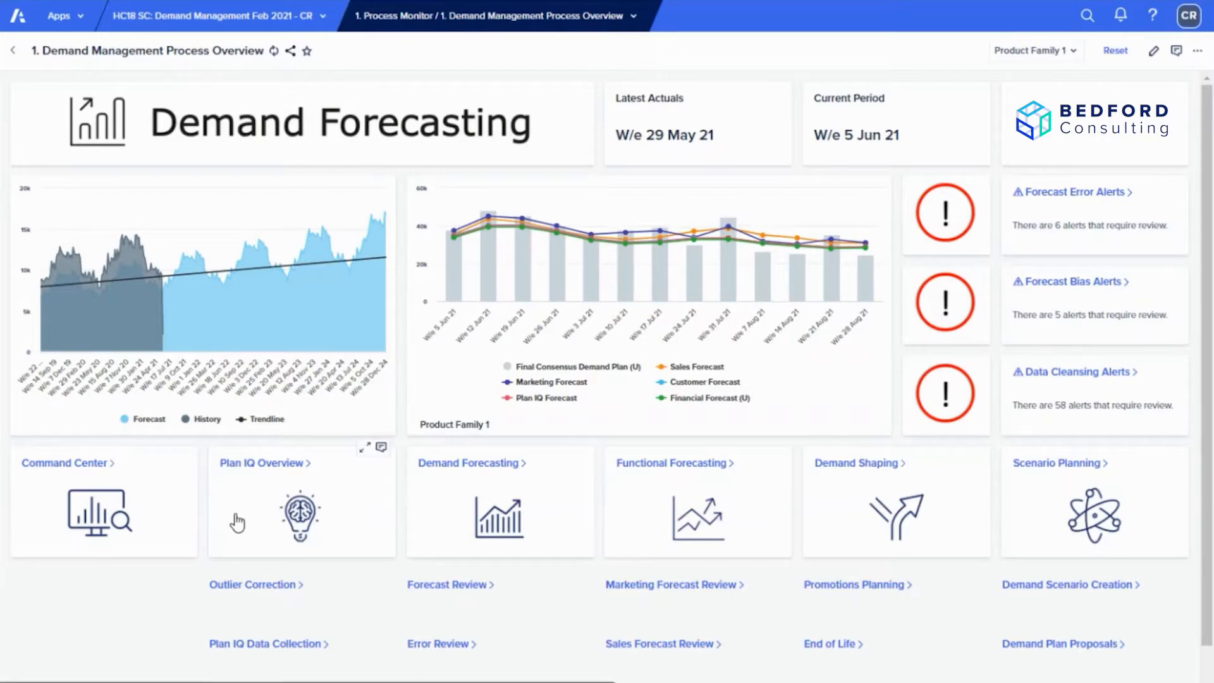
{"action": "left_click", "coordinate": [259, 587]}
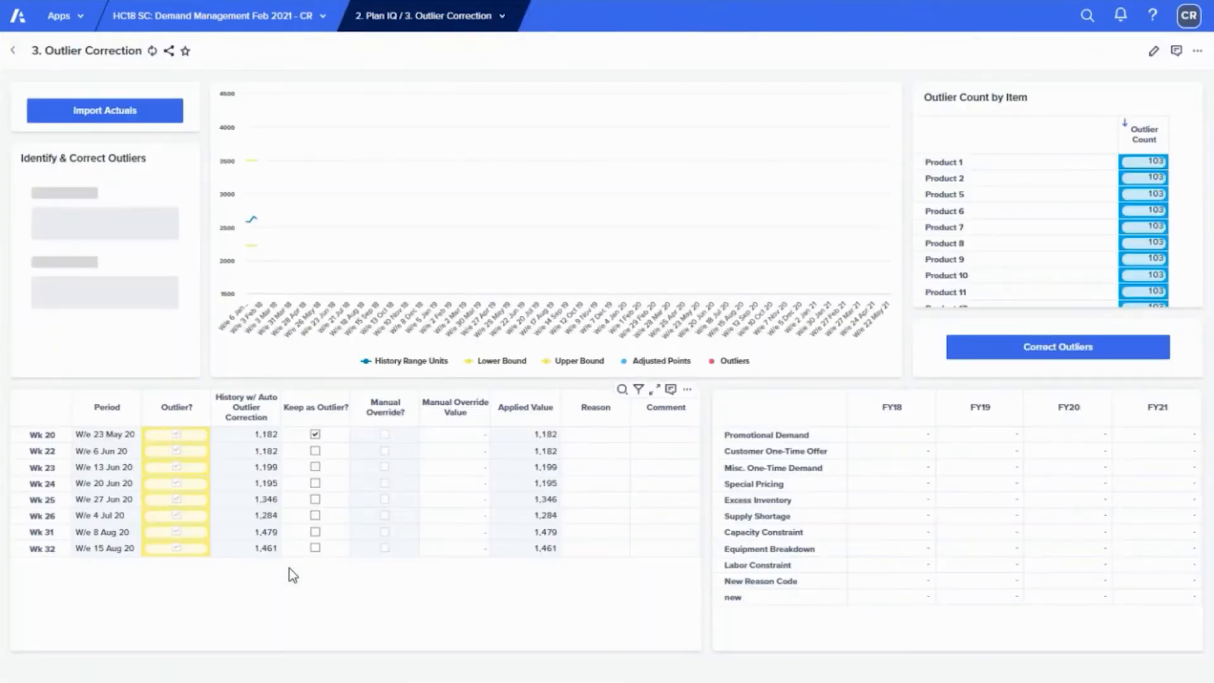
{"action": "left_click", "coordinate": [108, 116]}
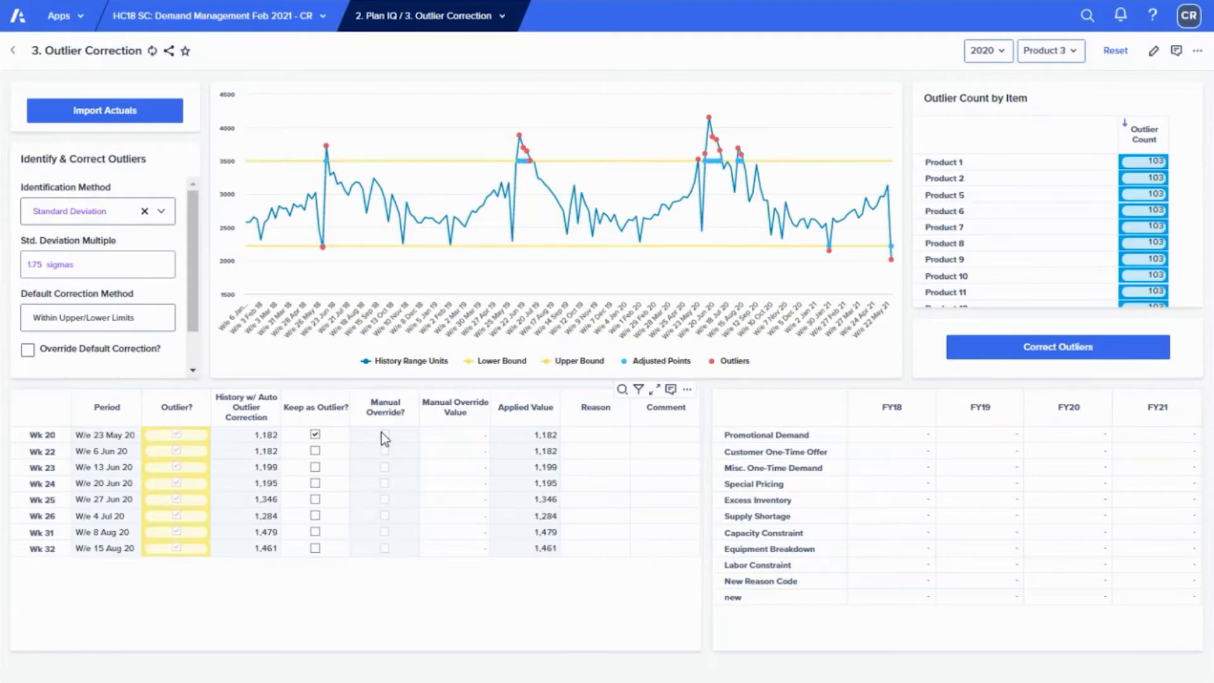
{"action": "left_click", "coordinate": [13, 52]}
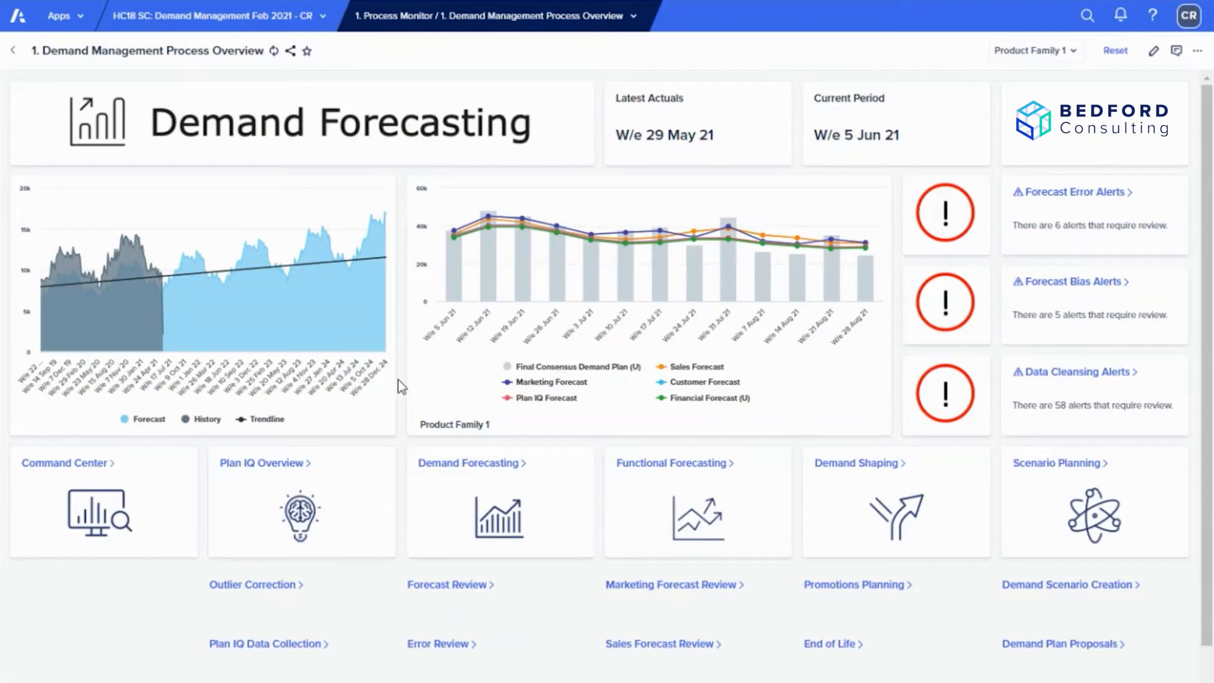
Open the Plan IQ Overview and examine the algorithm columns and error measure rows in the Algorithm Forecast Accuracy table.
{"action": "left_click", "coordinate": [290, 466]}
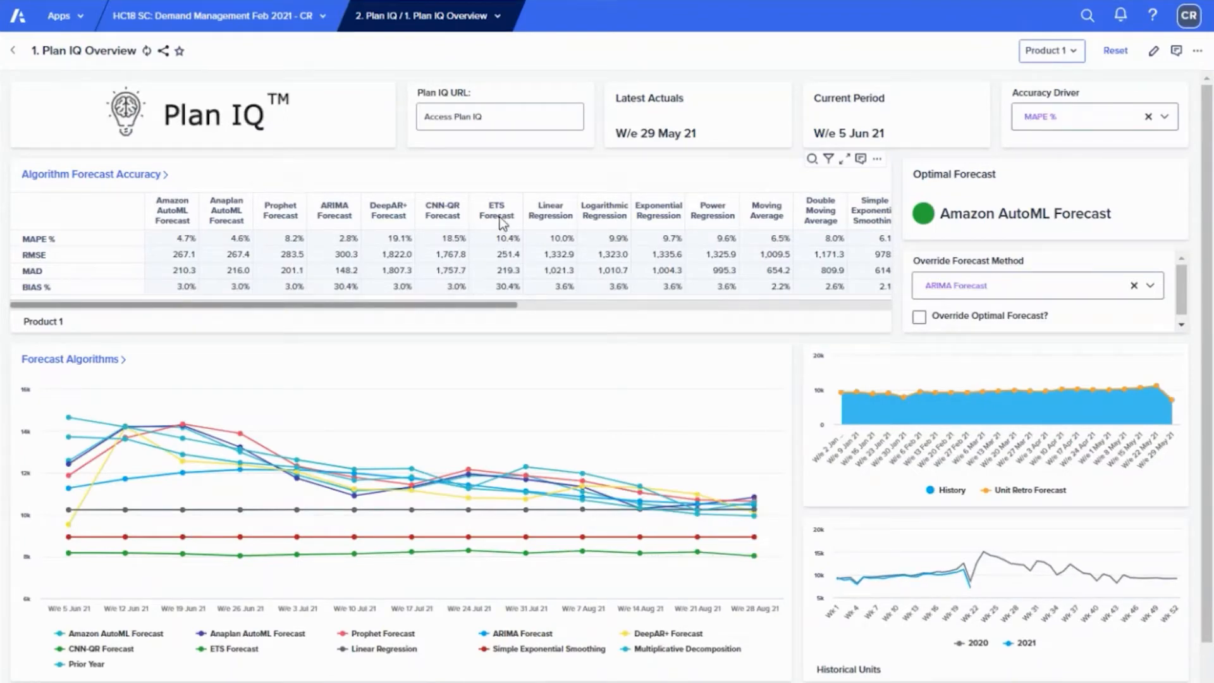
{"action": "left_click_drag", "start_coordinate": [545, 212], "coordinate": [848, 222]}
{"action": "mouse_move", "coordinate": [432, 312]}
{"action": "left_mouse_down"}
{"action": "mouse_move", "coordinate": [799, 306]}
{"action": "mouse_move", "coordinate": [417, 308]}
{"action": "left_mouse_up"}
{"action": "left_click_drag", "start_coordinate": [184, 213], "coordinate": [491, 217]}
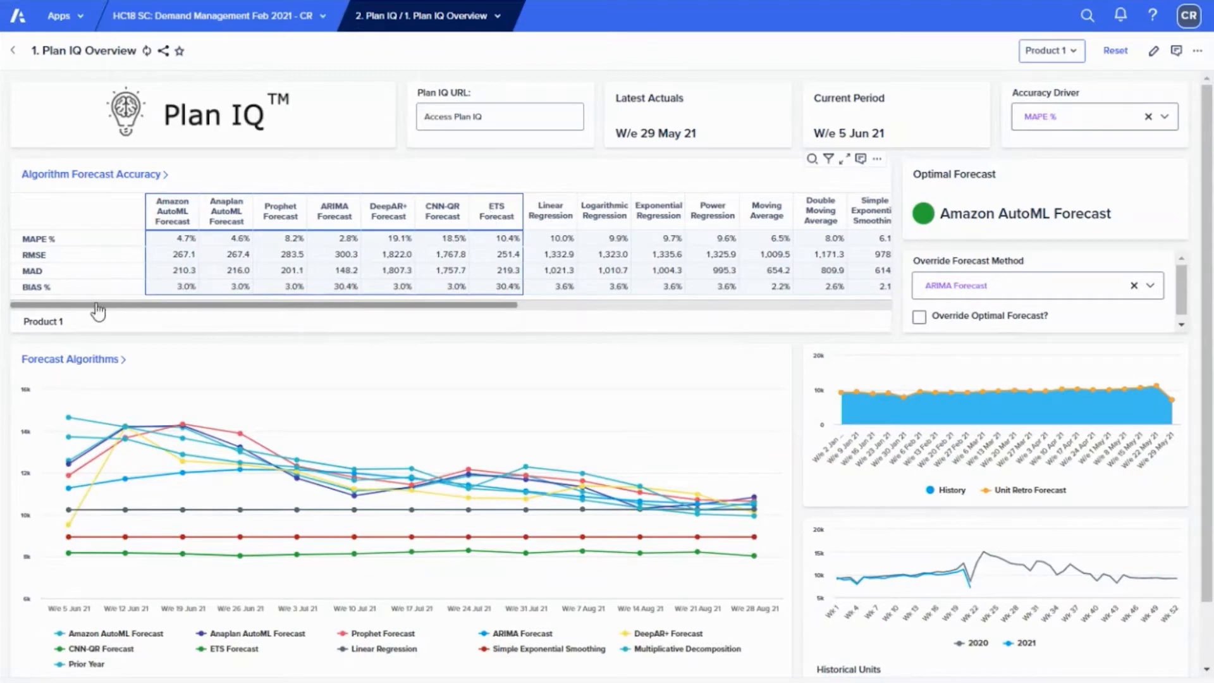
{"action": "left_click_drag", "start_coordinate": [54, 240], "coordinate": [55, 286]}
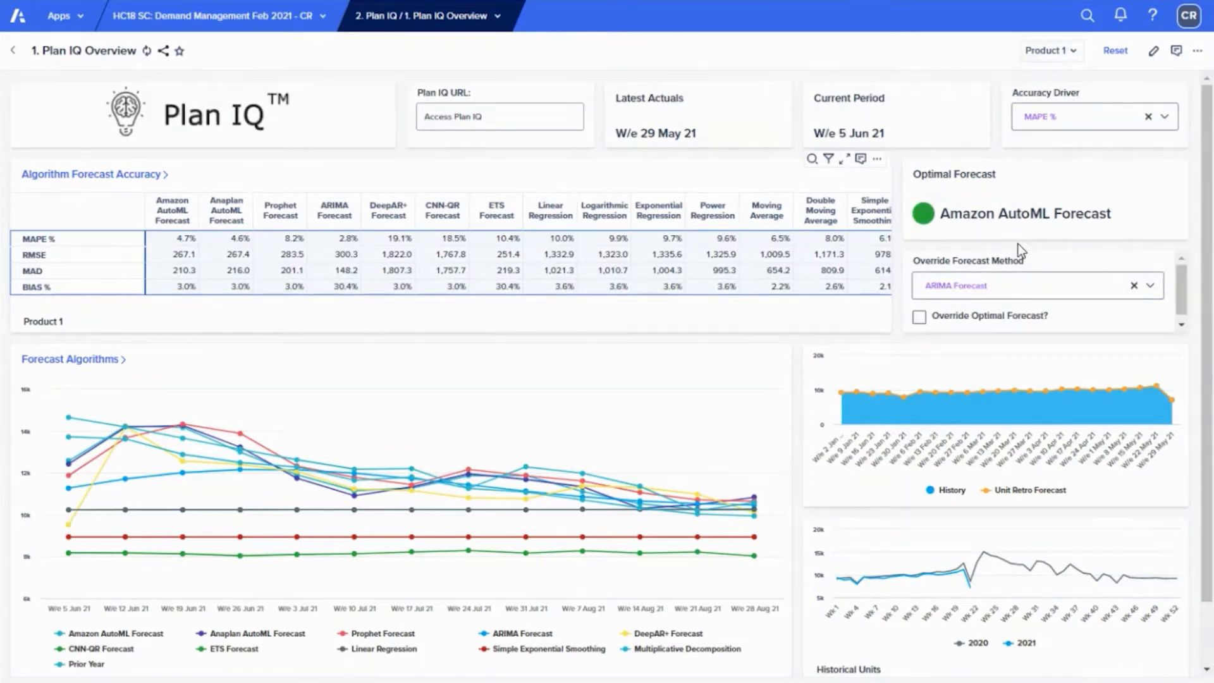
{"action": "mouse_move", "coordinate": [992, 363]}
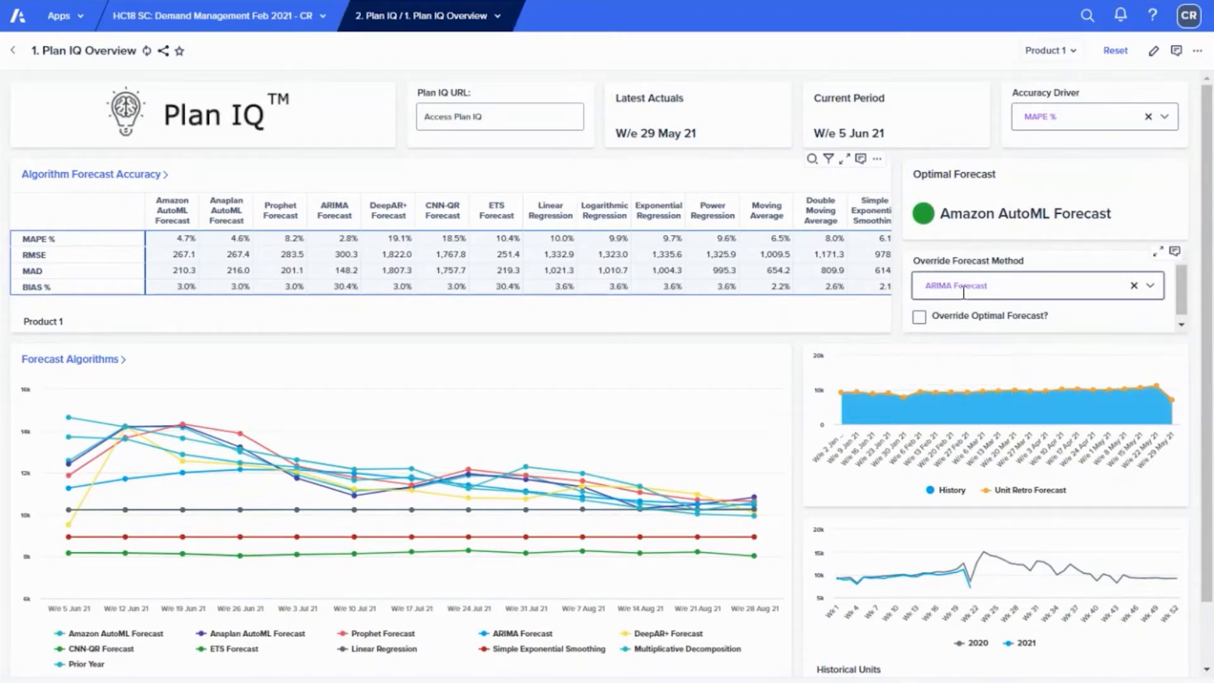
Open the Plan IQ Details page and view the forecast choices available for the Algorithm Definition insight.
{"action": "scroll", "coordinate": [676, 651], "scroll_direction": "down", "scroll_amount": 1}
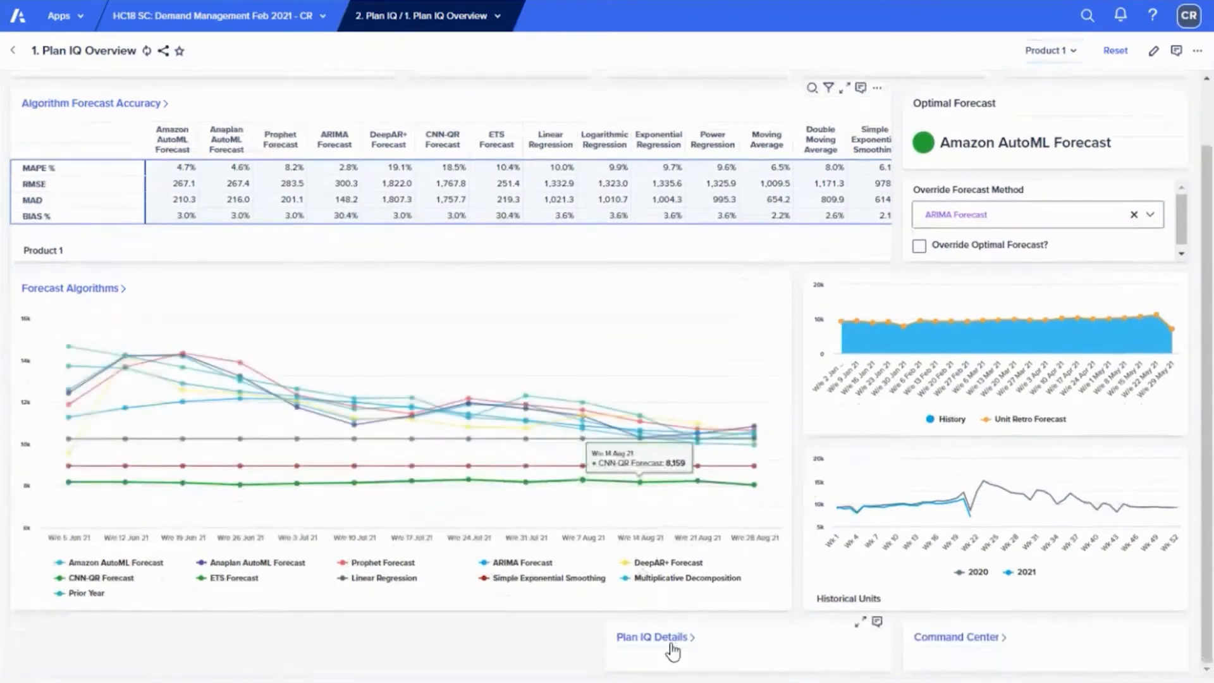
{"action": "left_click", "coordinate": [669, 639]}
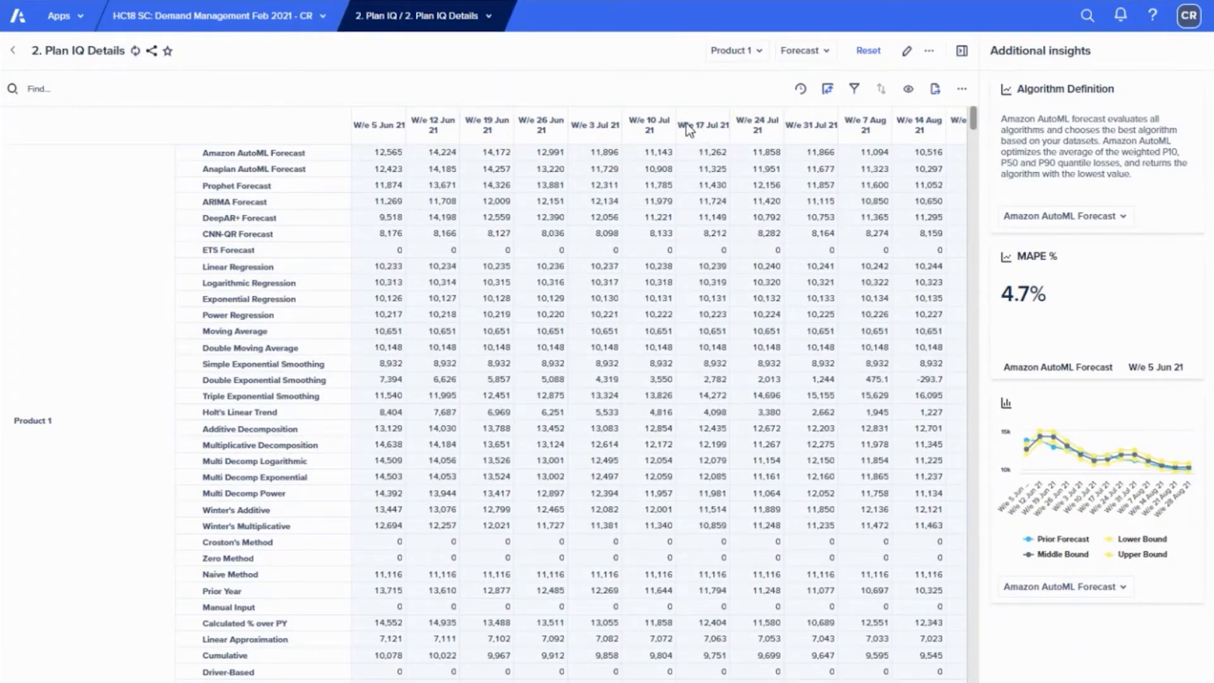
{"action": "left_click", "coordinate": [1107, 221]}
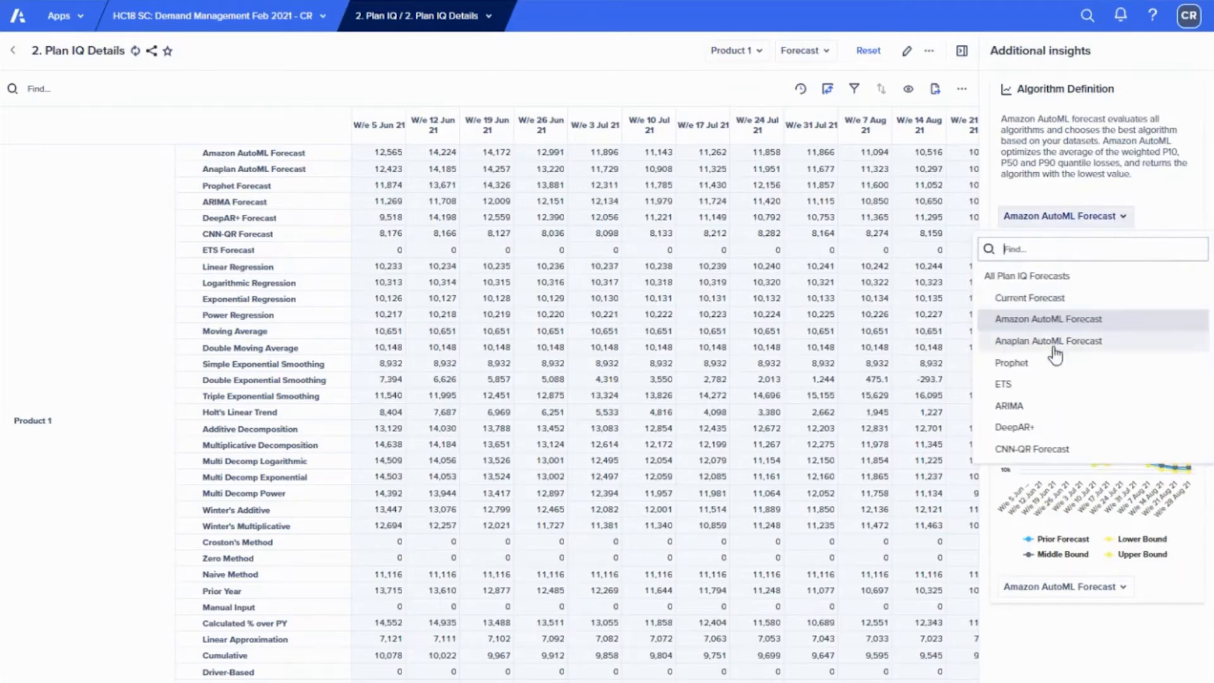
{"action": "left_click", "coordinate": [1098, 187]}
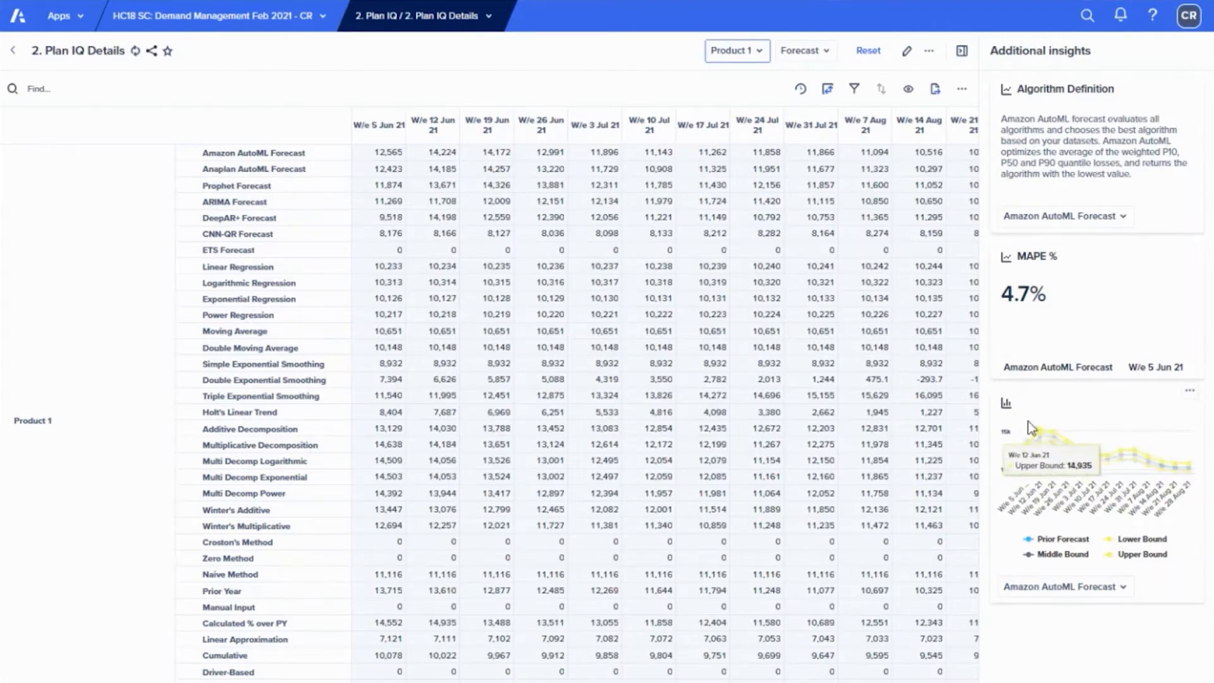
Enlarge the Amazon AutoML Forecast bounds chart, inspect its lines, and return to the Plan IQ Overview.
{"action": "left_click", "coordinate": [1008, 411]}
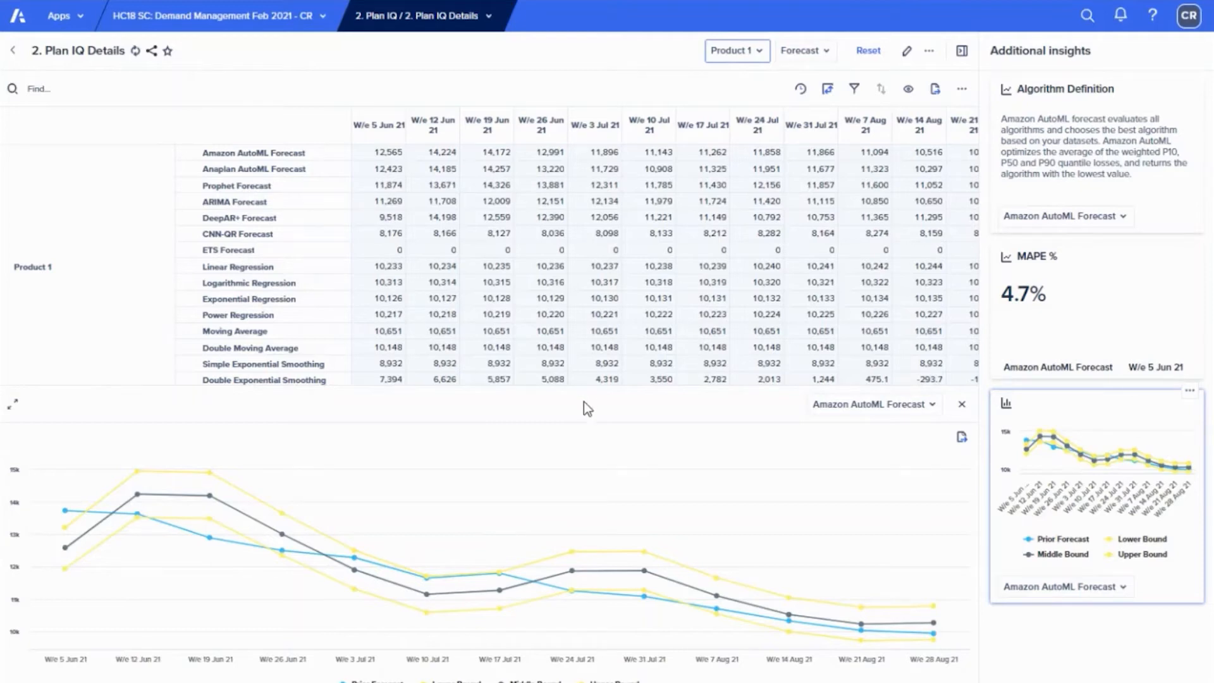
{"action": "mouse_move", "coordinate": [631, 566]}
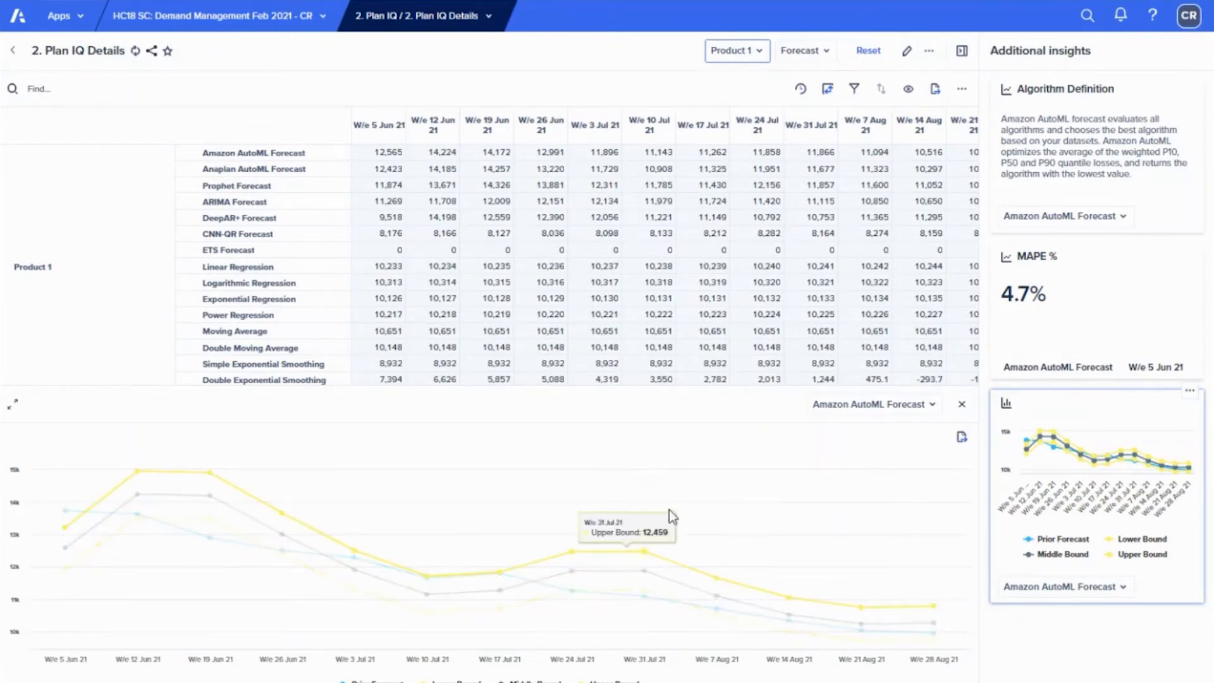
{"action": "mouse_move", "coordinate": [768, 488]}
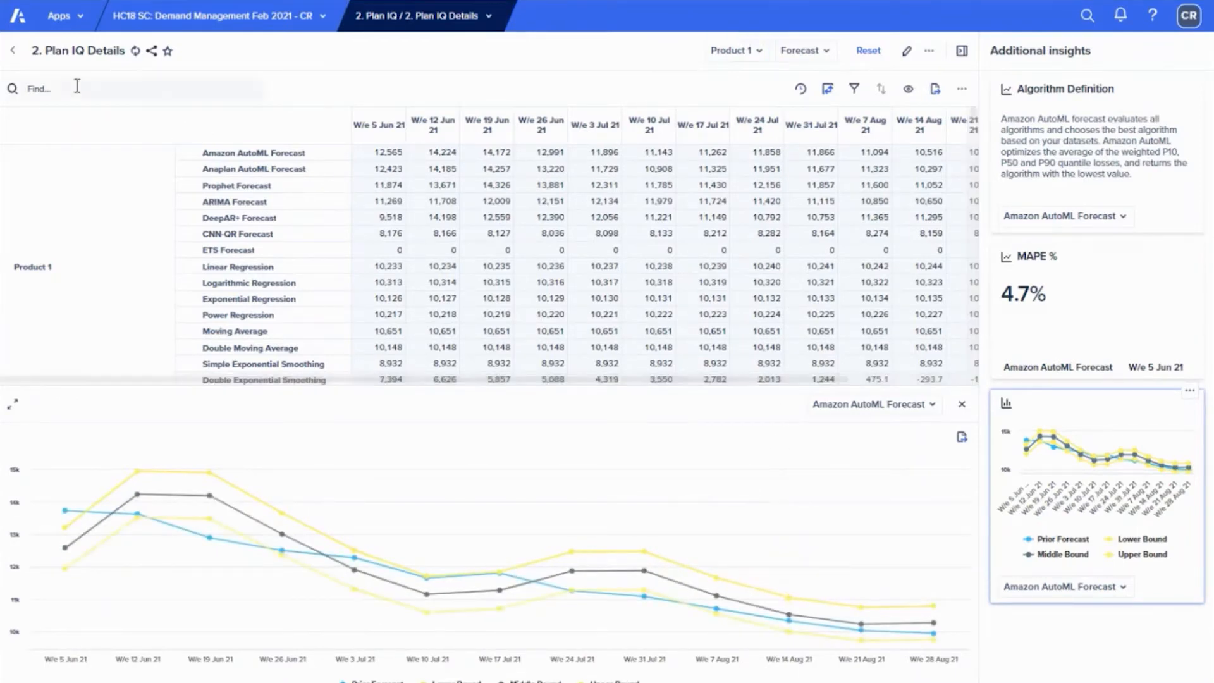
{"action": "left_click", "coordinate": [13, 51]}
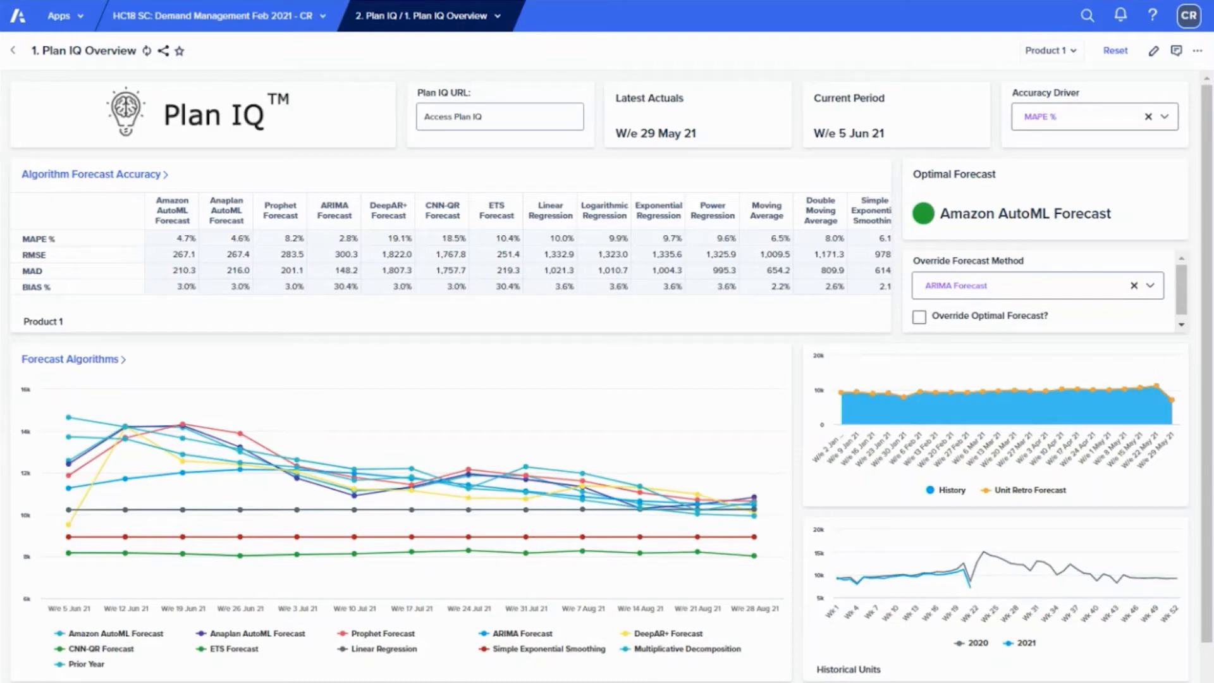
Open the Plan IQ Data page and highlight product rows 1 to 13 in the Historical Time Series Data grid.
{"action": "scroll", "coordinate": [227, 360], "scroll_direction": "down", "scroll_amount": 1}
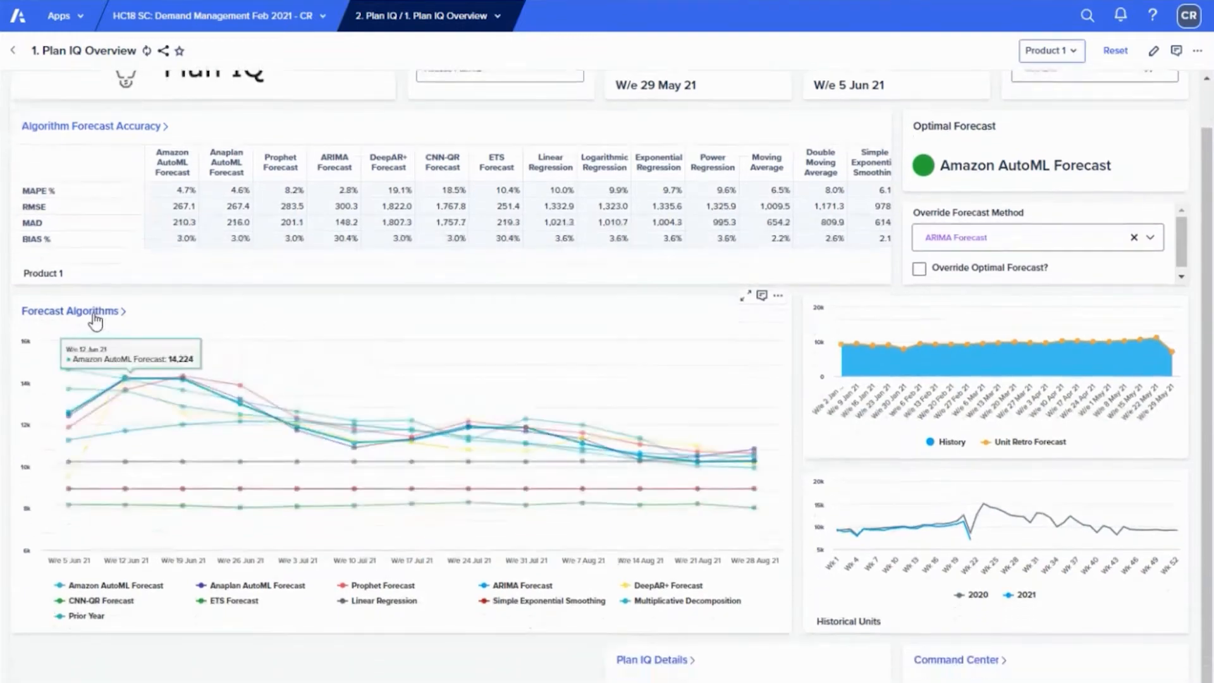
{"action": "left_click", "coordinate": [93, 319]}
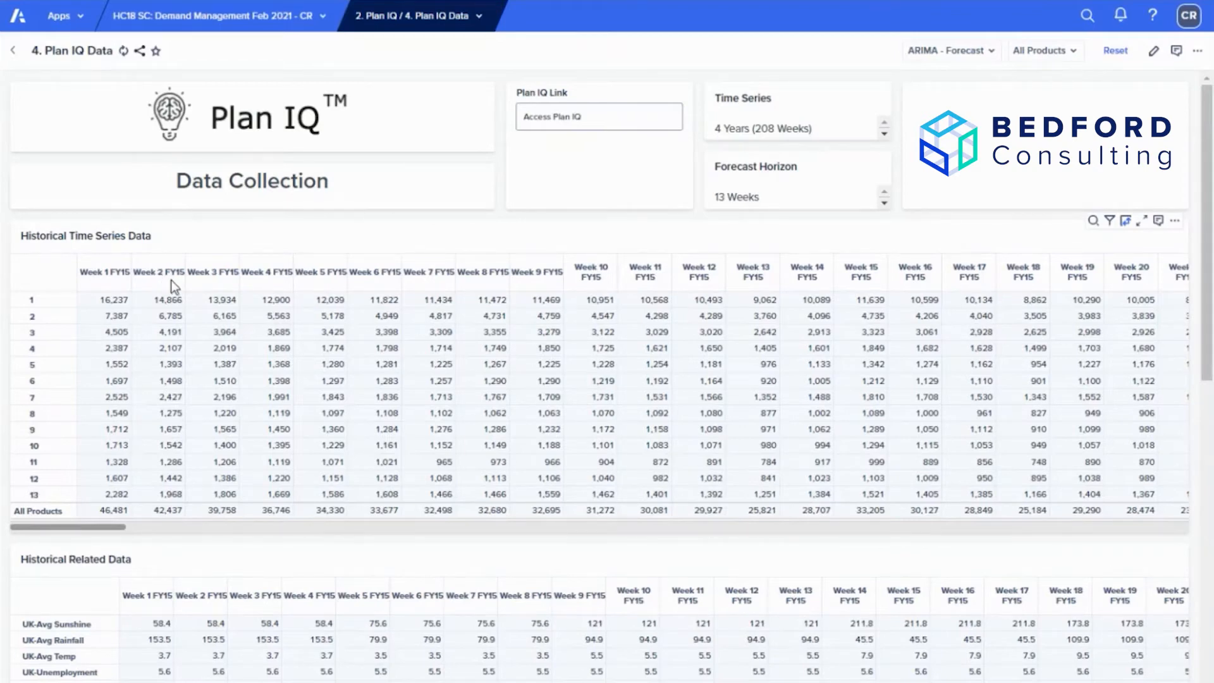
{"action": "left_click_drag", "start_coordinate": [98, 283], "coordinate": [665, 262]}
{"action": "left_click_drag", "start_coordinate": [43, 303], "coordinate": [35, 493]}
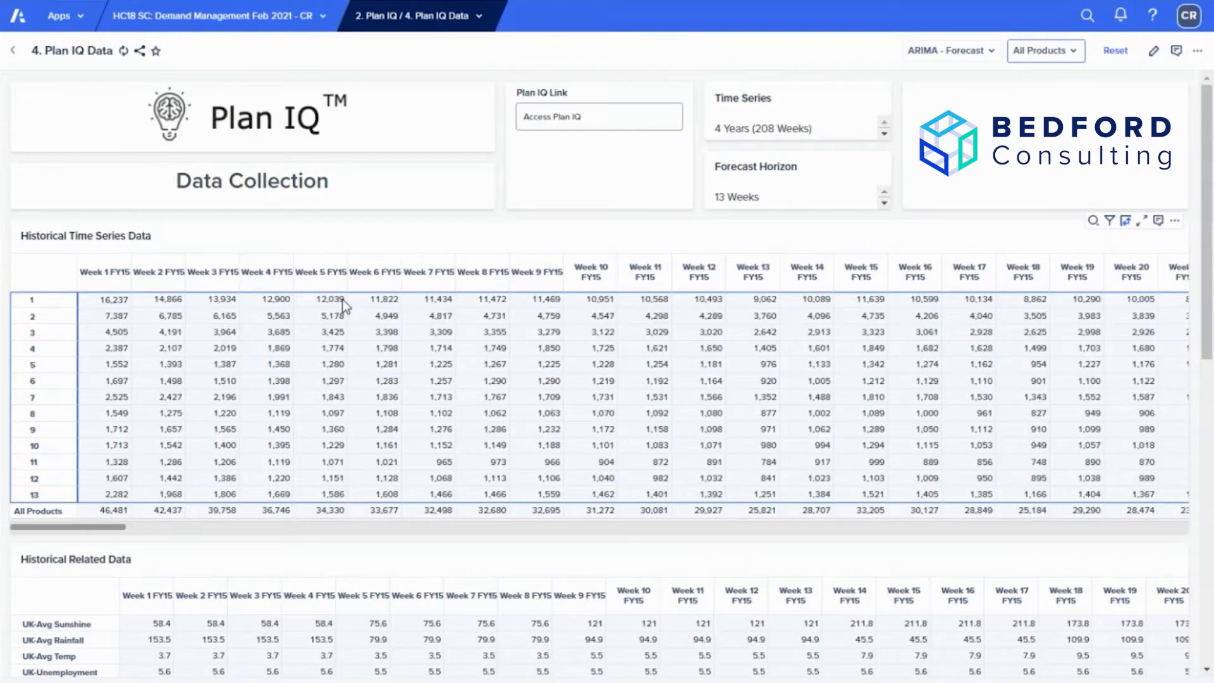
Review the Historical Related Data drivers and the content below them, and return to the Plan IQ Overview.
{"action": "scroll", "coordinate": [39, 430], "scroll_direction": "down", "scroll_amount": 3}
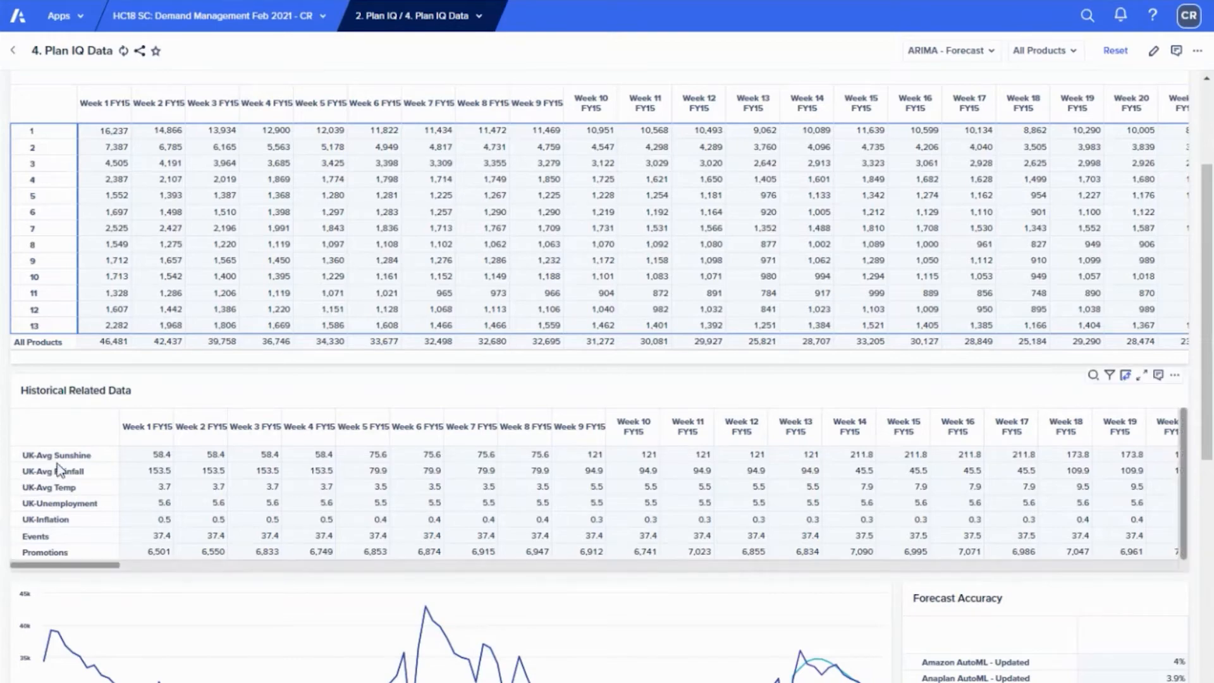
{"action": "scroll", "coordinate": [57, 474], "scroll_direction": "down", "scroll_amount": 2}
{"action": "scroll", "coordinate": [89, 462], "scroll_direction": "up", "scroll_amount": 1}
{"action": "scroll", "coordinate": [88, 461], "scroll_direction": "up", "scroll_amount": 2}
{"action": "scroll", "coordinate": [114, 173], "scroll_direction": "up", "scroll_amount": 3}
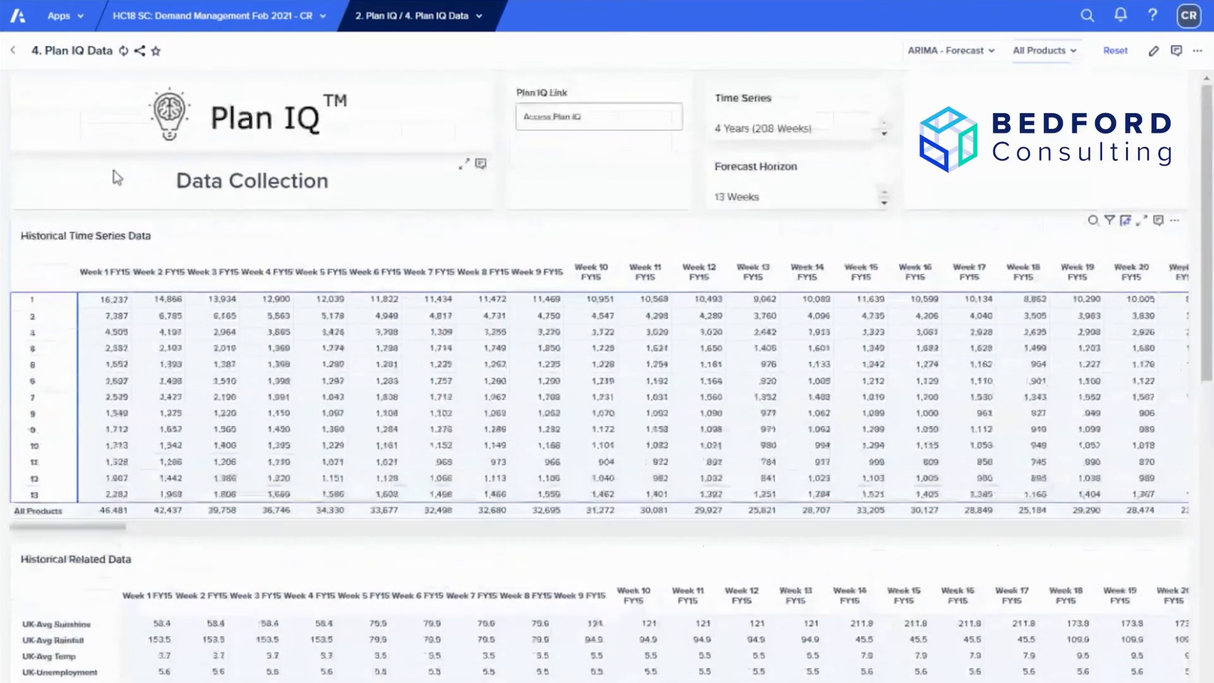
{"action": "left_click", "coordinate": [13, 51]}
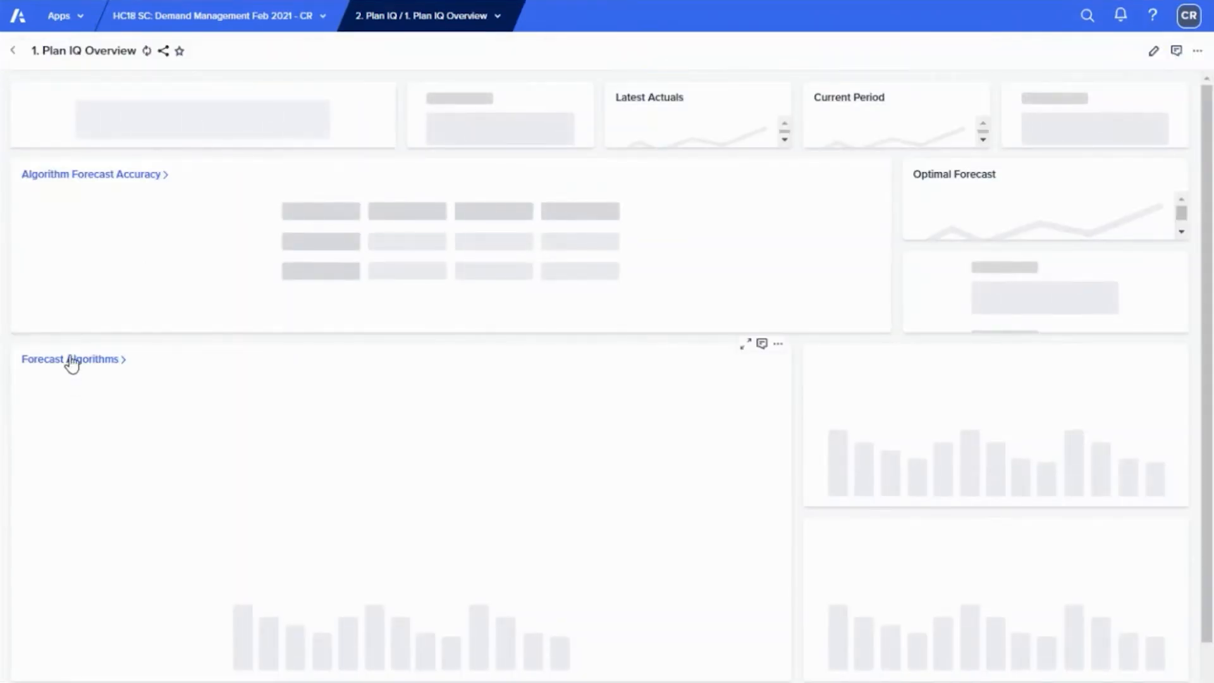
Go to the PlanIQ data collections and start a new data collection named "Test Data".
{"action": "left_click", "coordinate": [71, 359]}
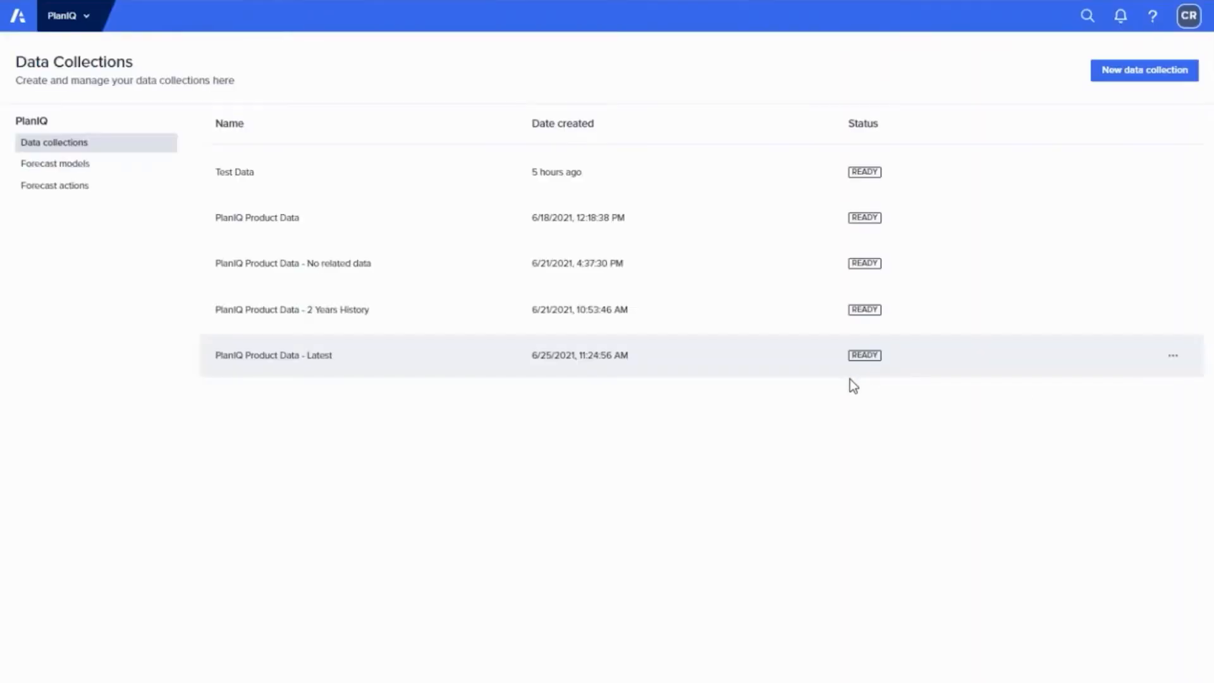
{"action": "left_click", "coordinate": [1131, 82]}
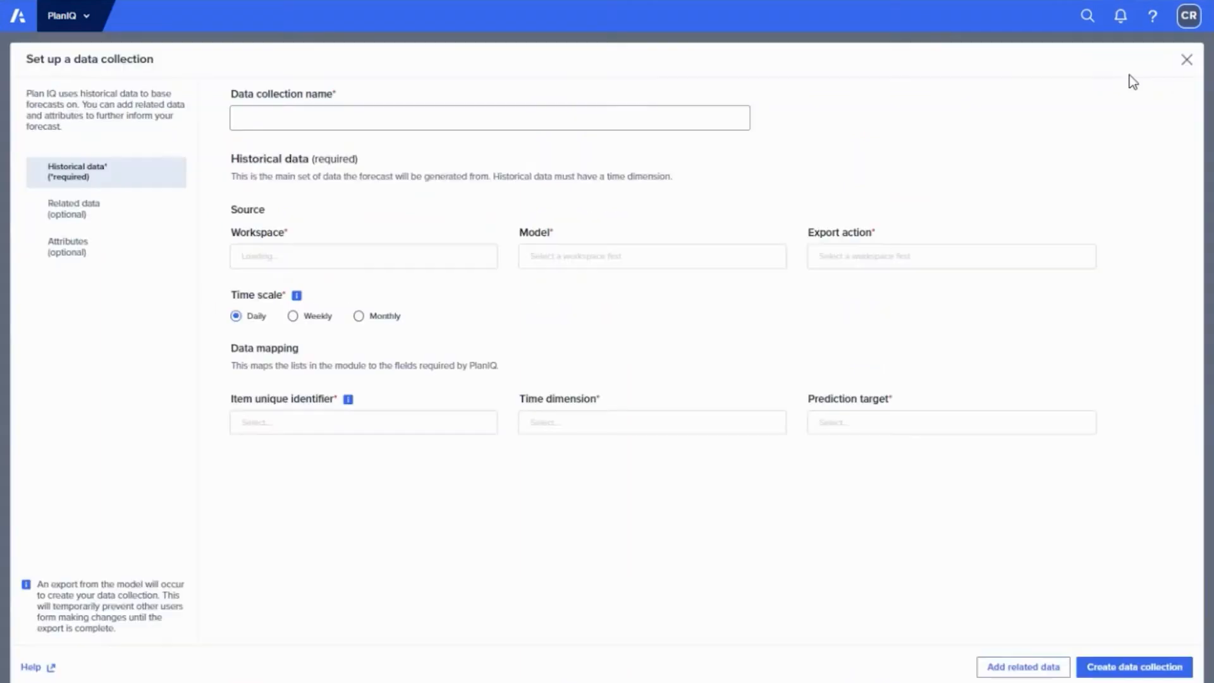
{"action": "left_click", "coordinate": [323, 117]}
{"action": "type", "text": "Test"}
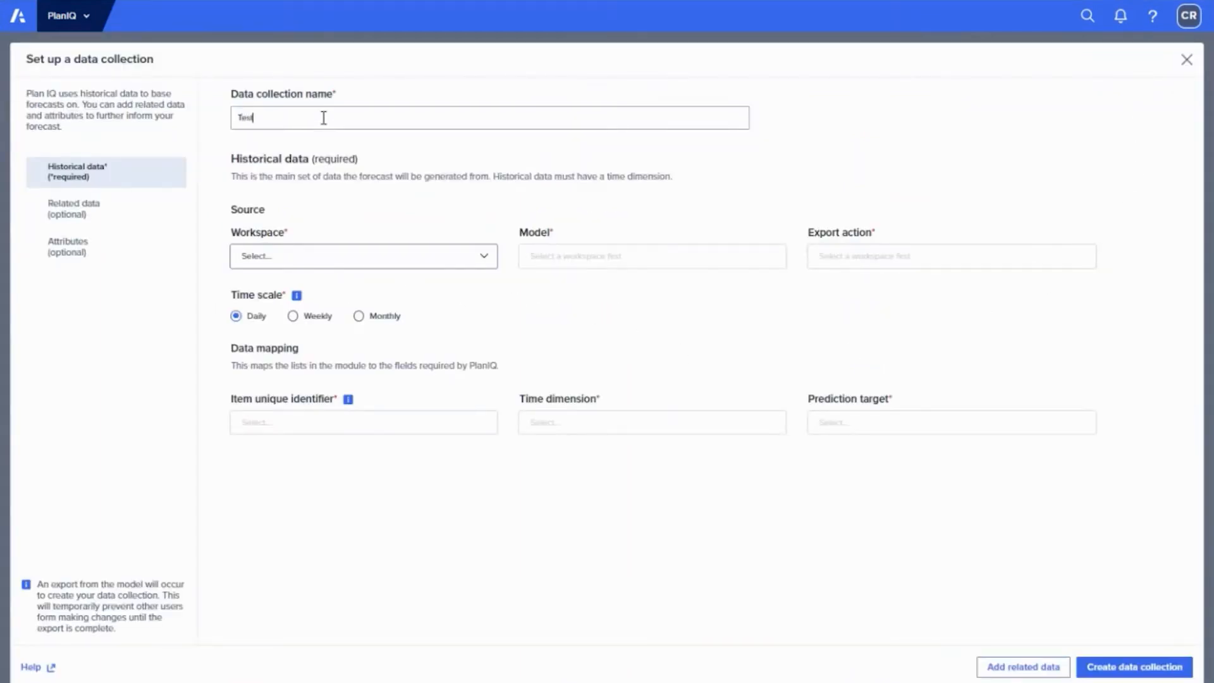
{"action": "type", "text": " Data"}
Set the historical data source to workspace Bedford Pre-Sales Red, model 1. Plan IQ and export action Target_Time_Series_PlanIQ_Export_Action.
{"action": "left_click", "coordinate": [292, 255]}
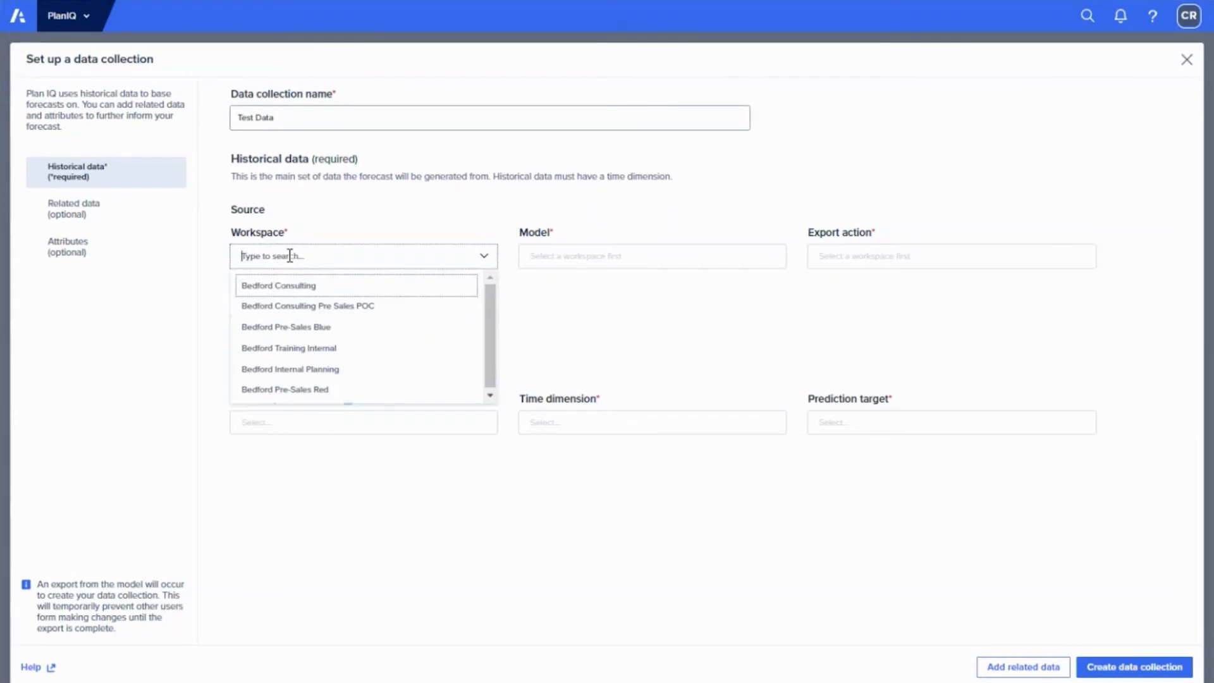
{"action": "left_click", "coordinate": [265, 389]}
{"action": "left_click", "coordinate": [582, 258]}
{"action": "left_click", "coordinate": [574, 285]}
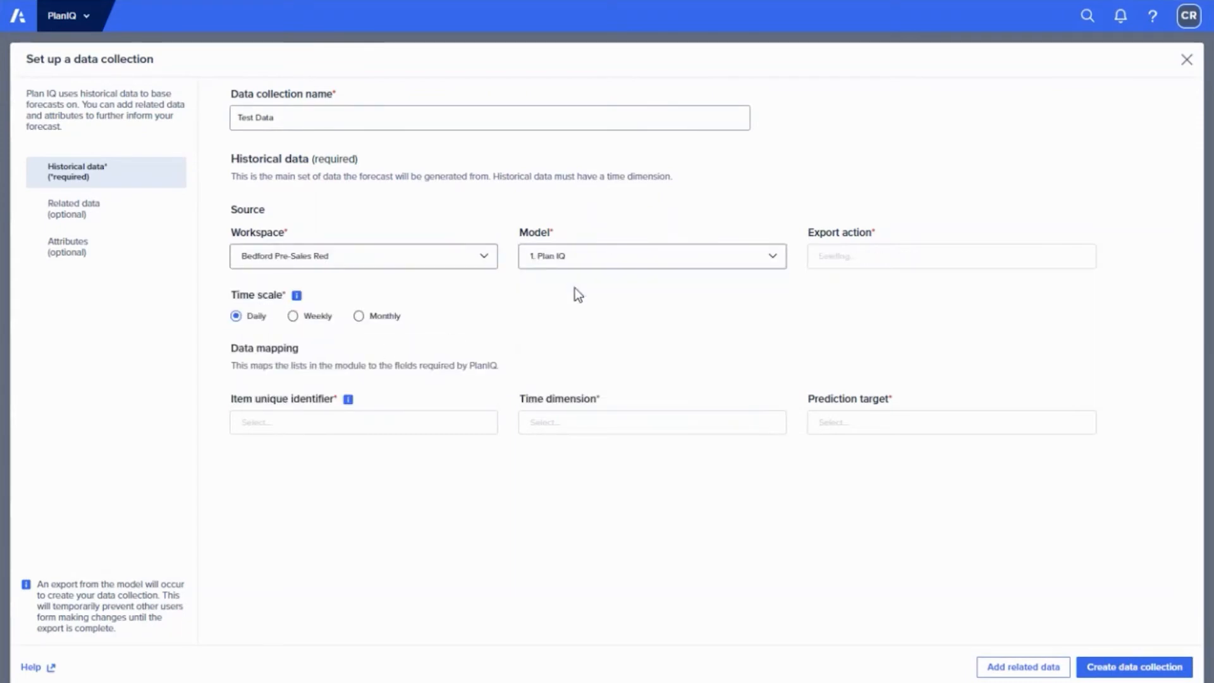
{"action": "left_click", "coordinate": [843, 256]}
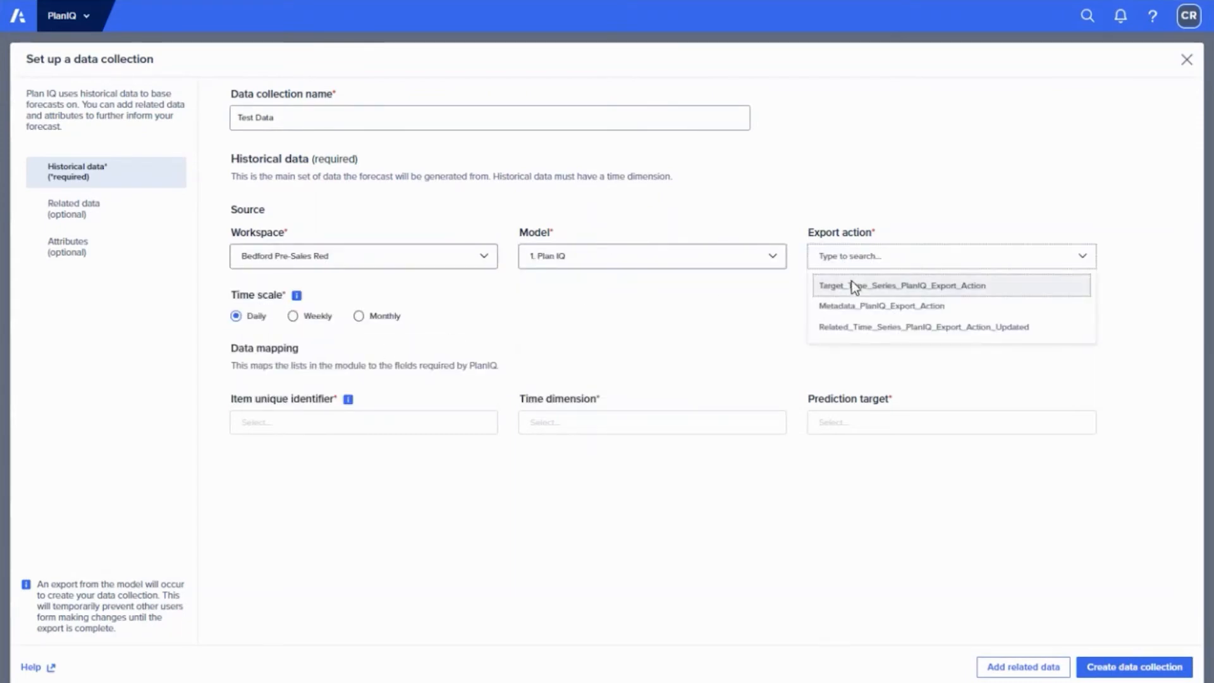
{"action": "left_click", "coordinate": [850, 283]}
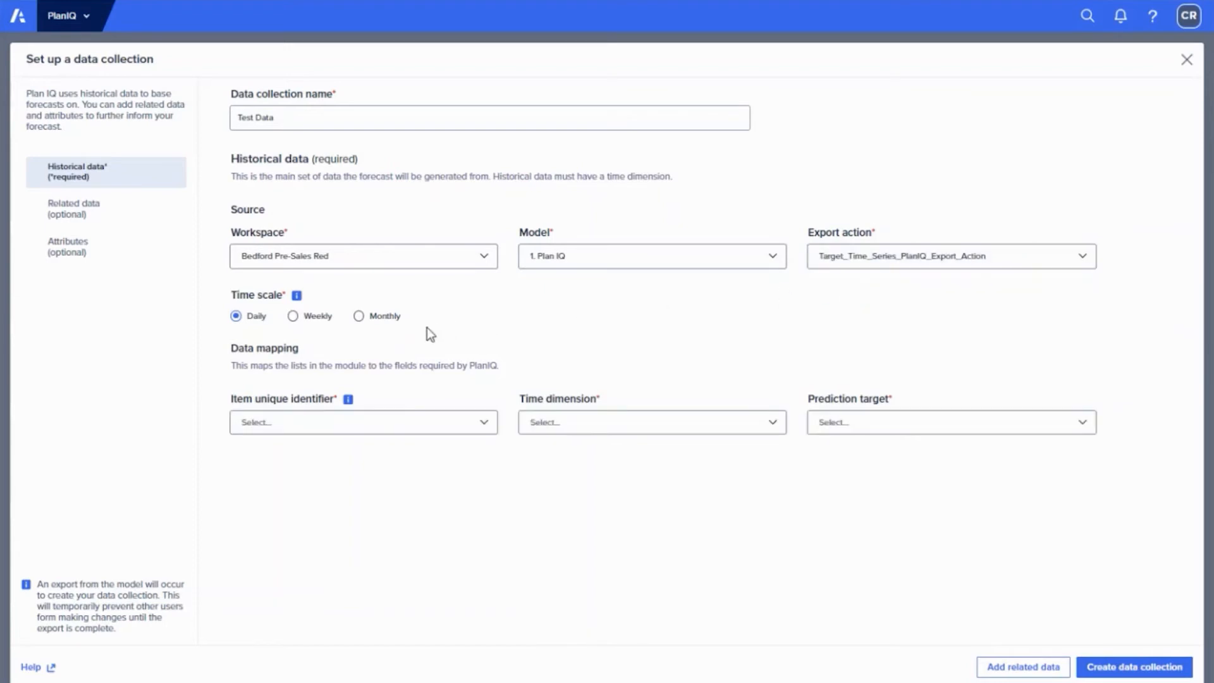
Set the time scale to Weekly and map item_id as unique identifier, Time as time dimension and Sales as prediction target.
{"action": "left_click", "coordinate": [293, 316]}
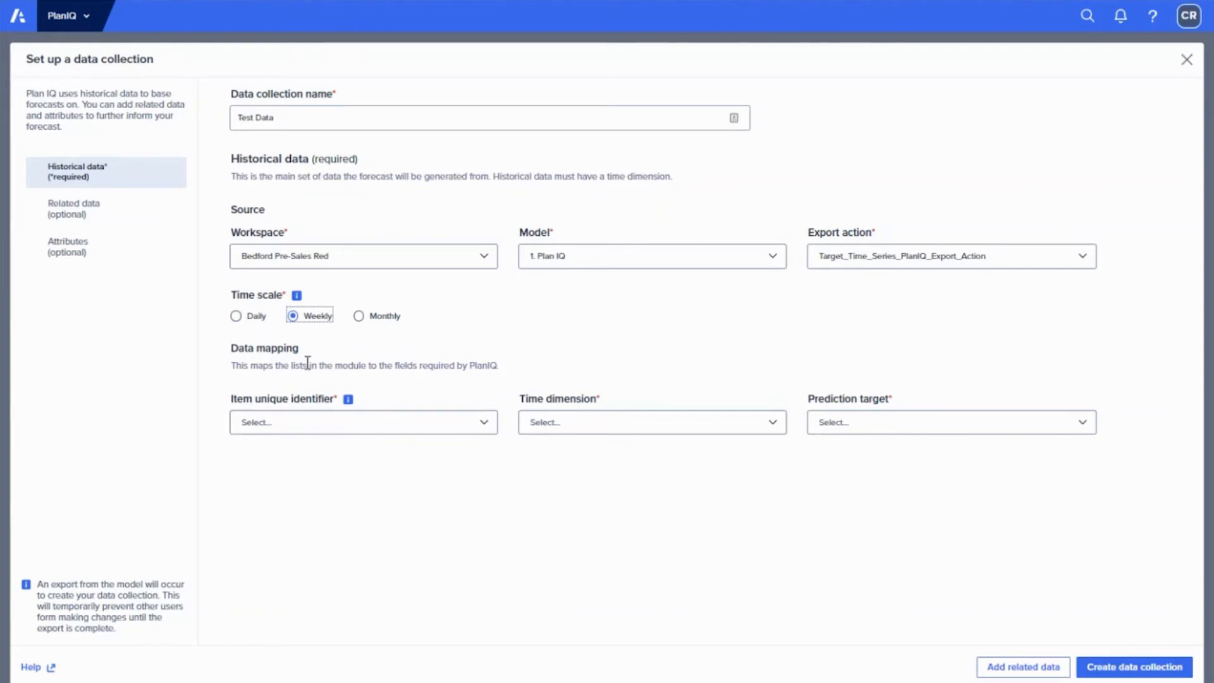
{"action": "left_click", "coordinate": [320, 421]}
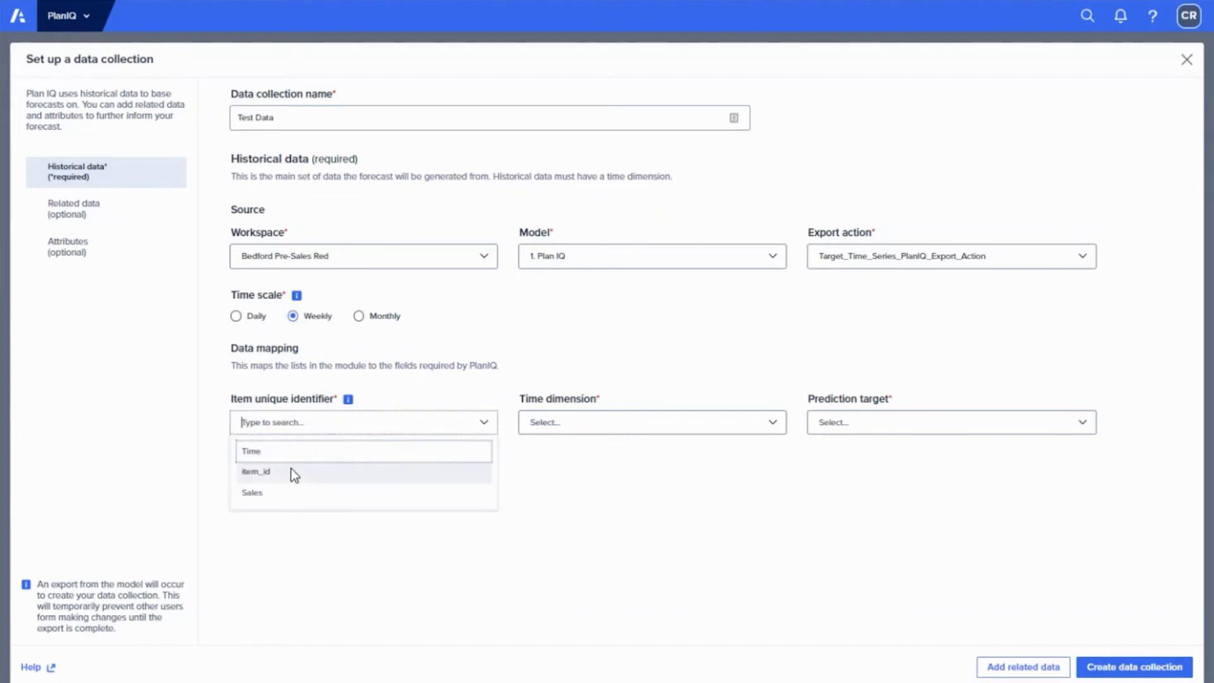
{"action": "left_click", "coordinate": [276, 472]}
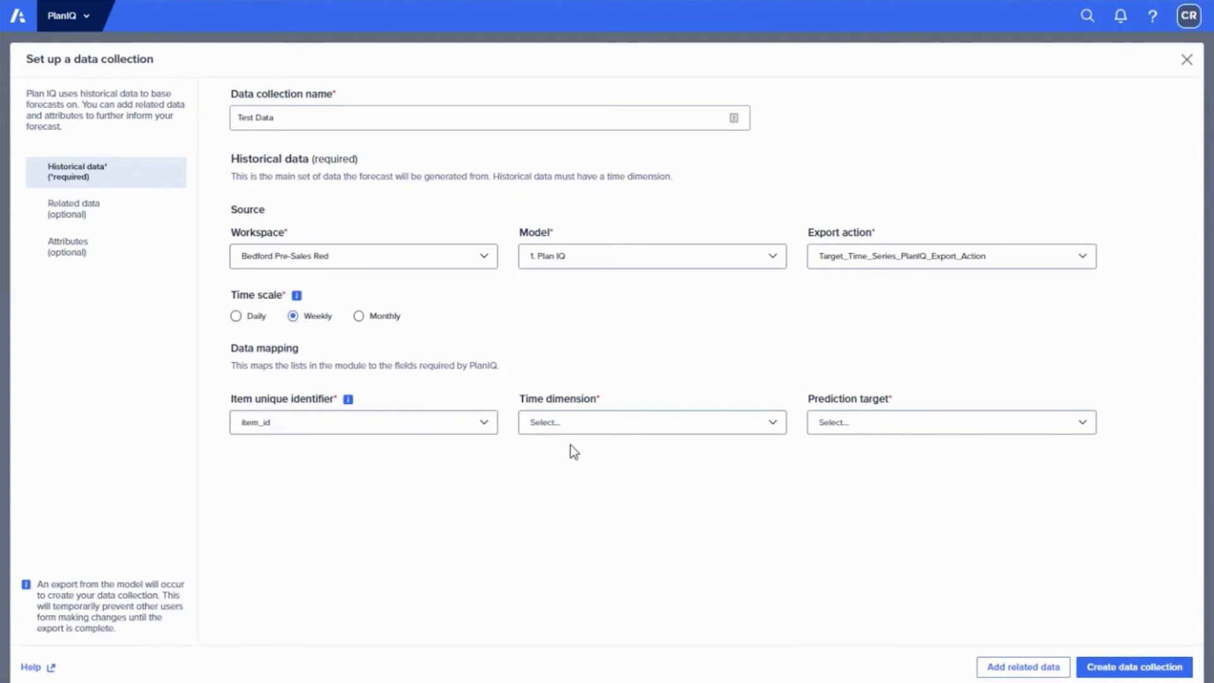
{"action": "left_click", "coordinate": [592, 422]}
{"action": "left_click", "coordinate": [545, 453]}
{"action": "left_click", "coordinate": [846, 424]}
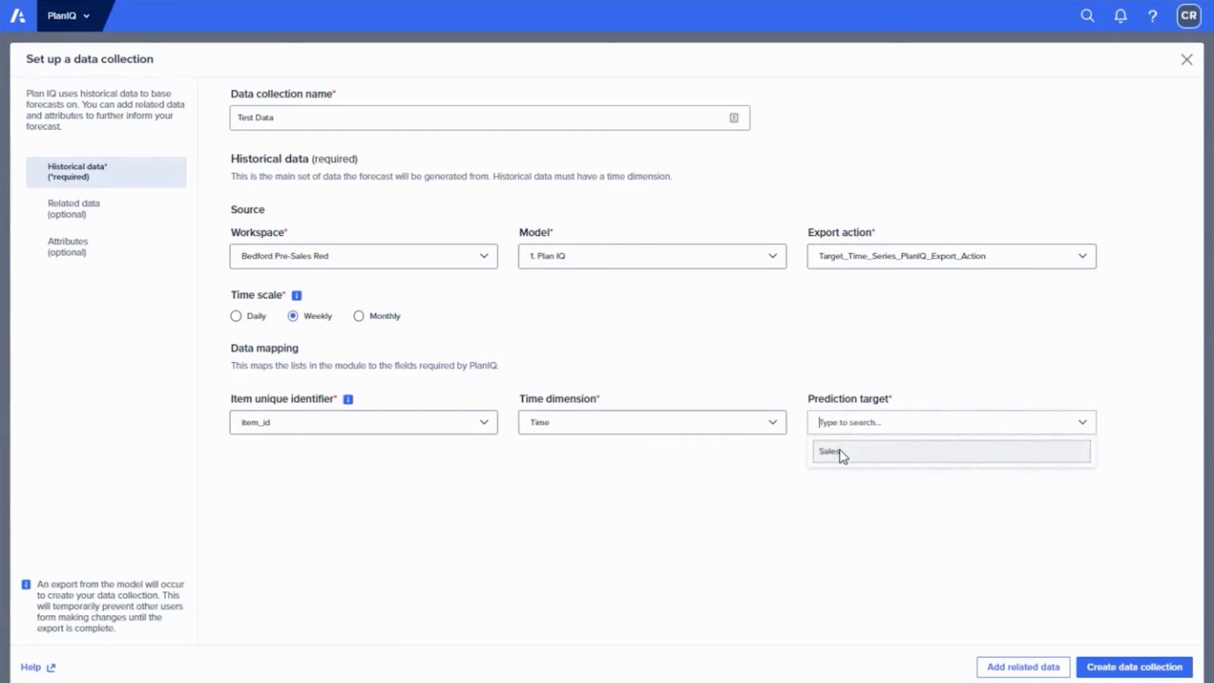
{"action": "left_click", "coordinate": [839, 450]}
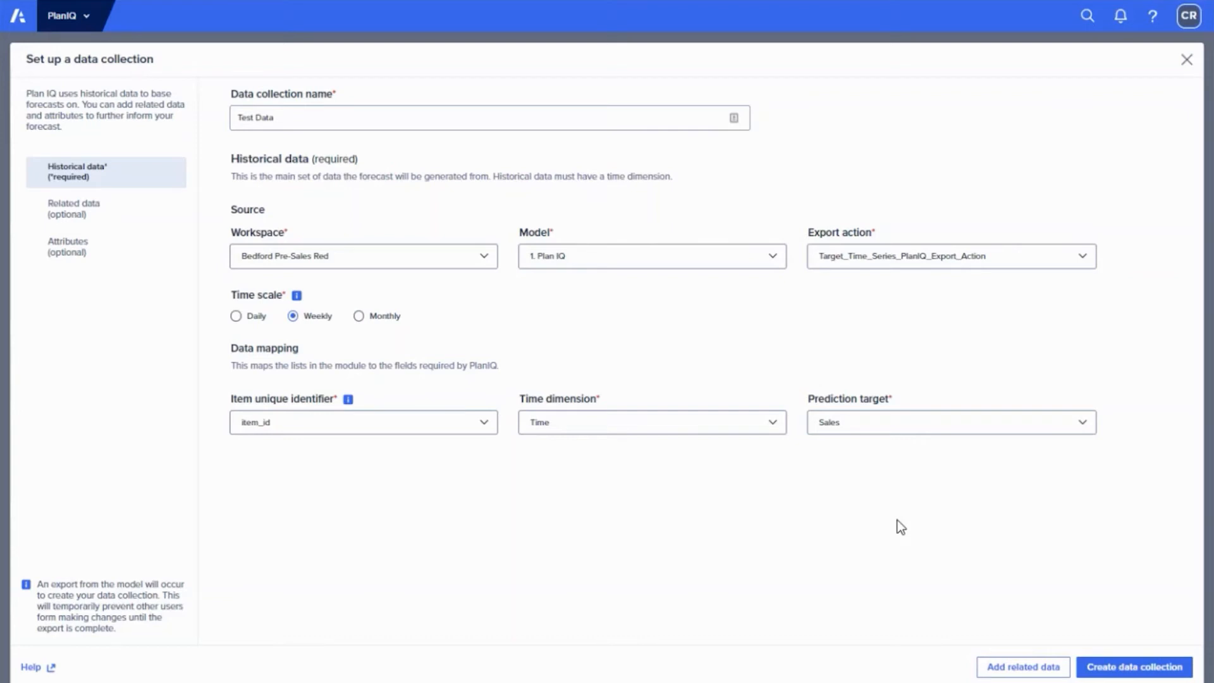
Add related data from workspace Bedford Pre-Sales Red, model 1. Plan IQ and export action Related_Time_Series_PlanIQ_Export_Action_Updated.
{"action": "left_click", "coordinate": [1007, 666]}
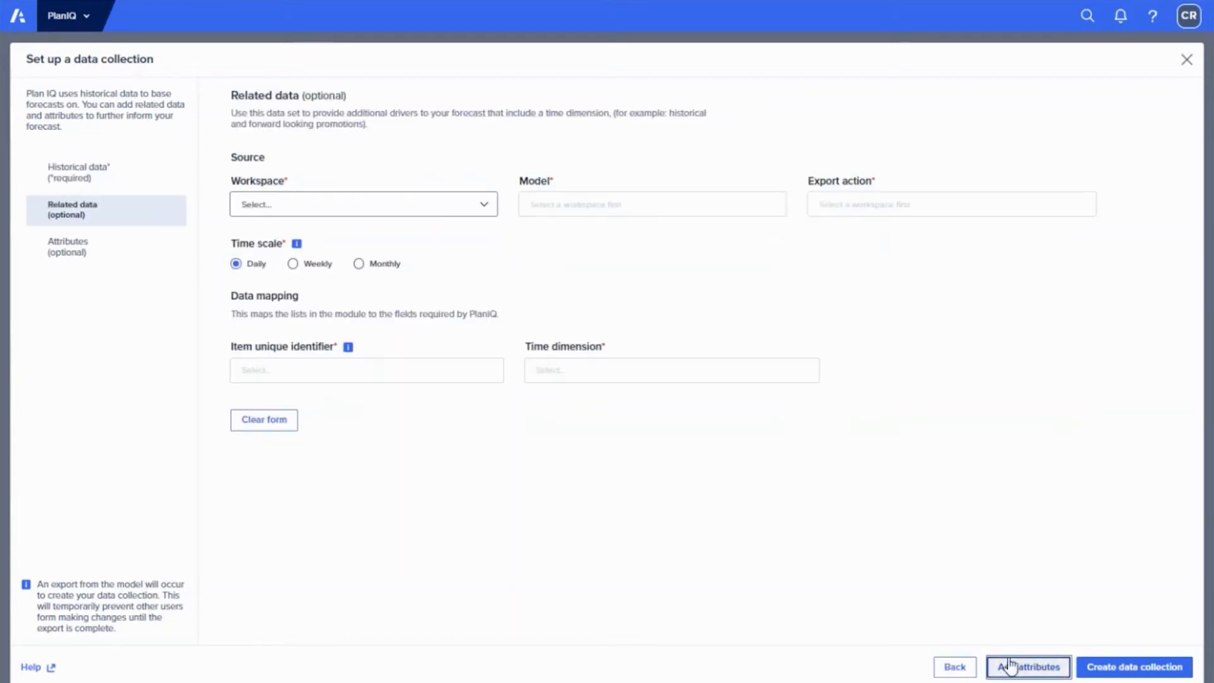
{"action": "left_click", "coordinate": [340, 205]}
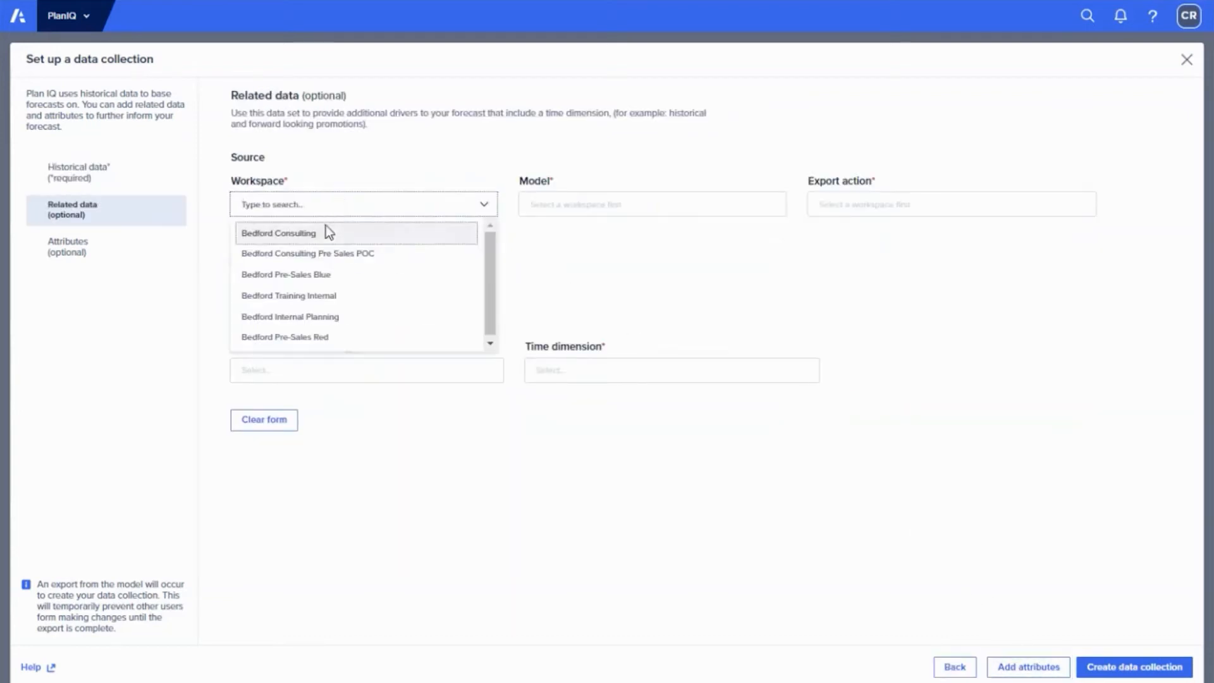
{"action": "left_click", "coordinate": [295, 337]}
{"action": "left_click", "coordinate": [574, 205]}
{"action": "left_click", "coordinate": [581, 234]}
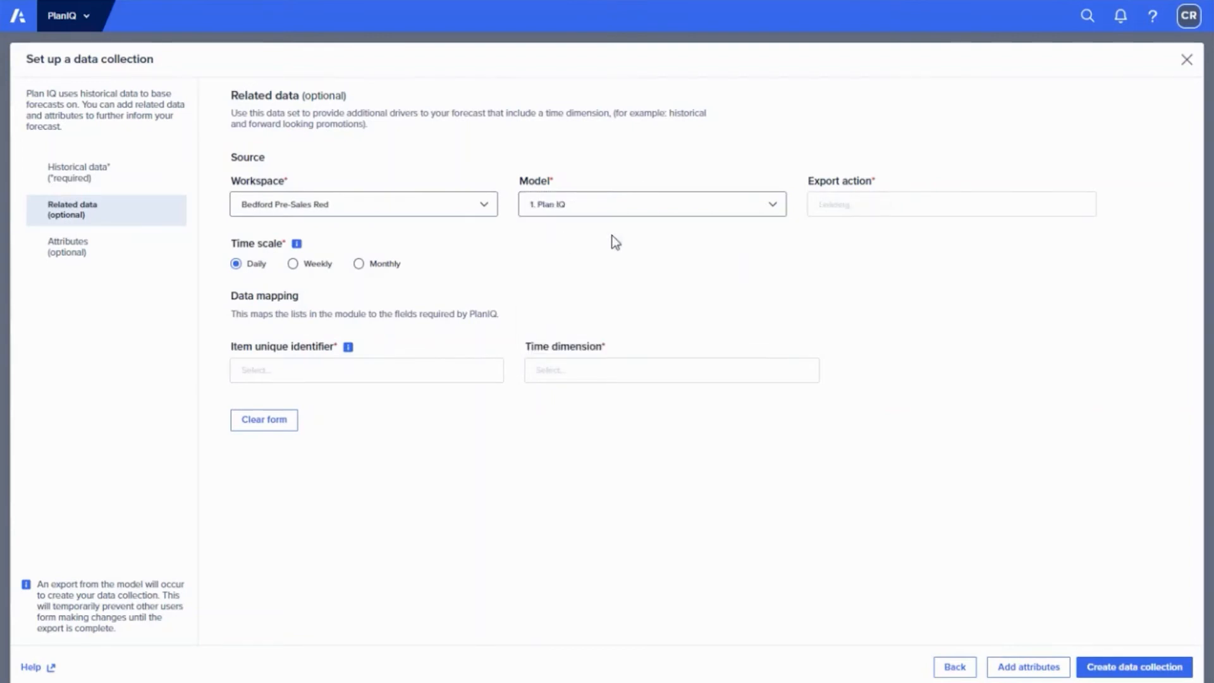
{"action": "left_click", "coordinate": [878, 206]}
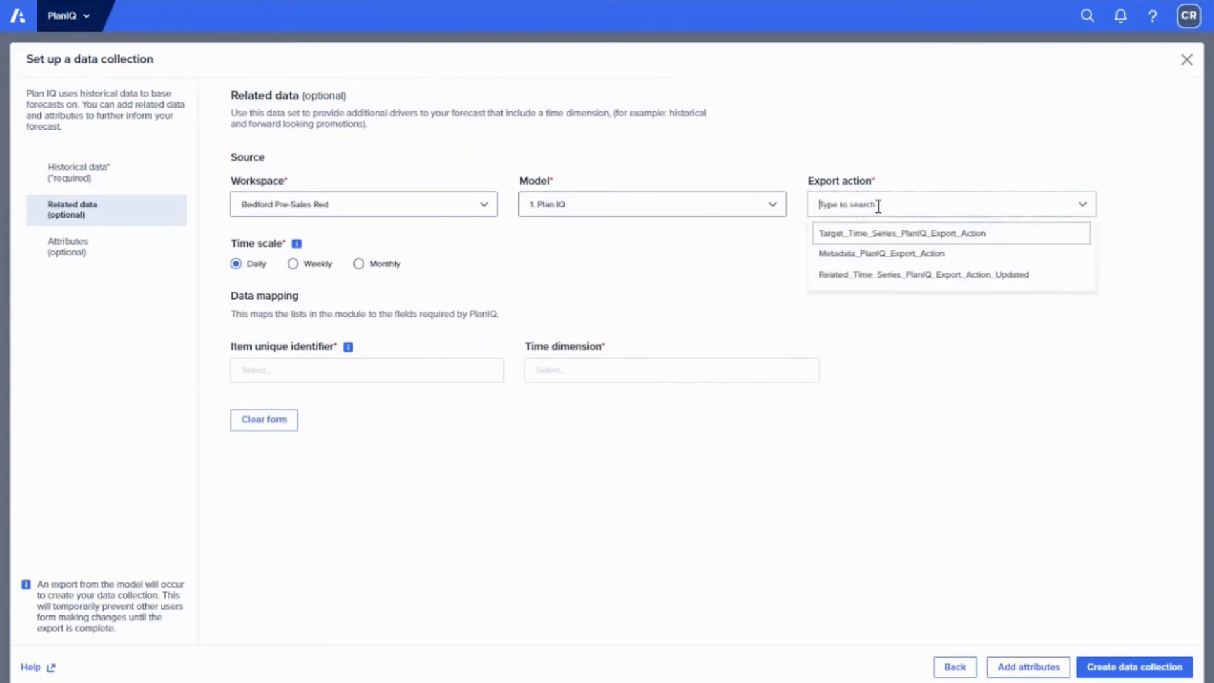
{"action": "left_click", "coordinate": [863, 273]}
Set the related data to Weekly, map item_id as unique identifier and Time as time dimension, and close the setup without creating the collection.
{"action": "left_click", "coordinate": [293, 264]}
{"action": "left_click", "coordinate": [378, 370]}
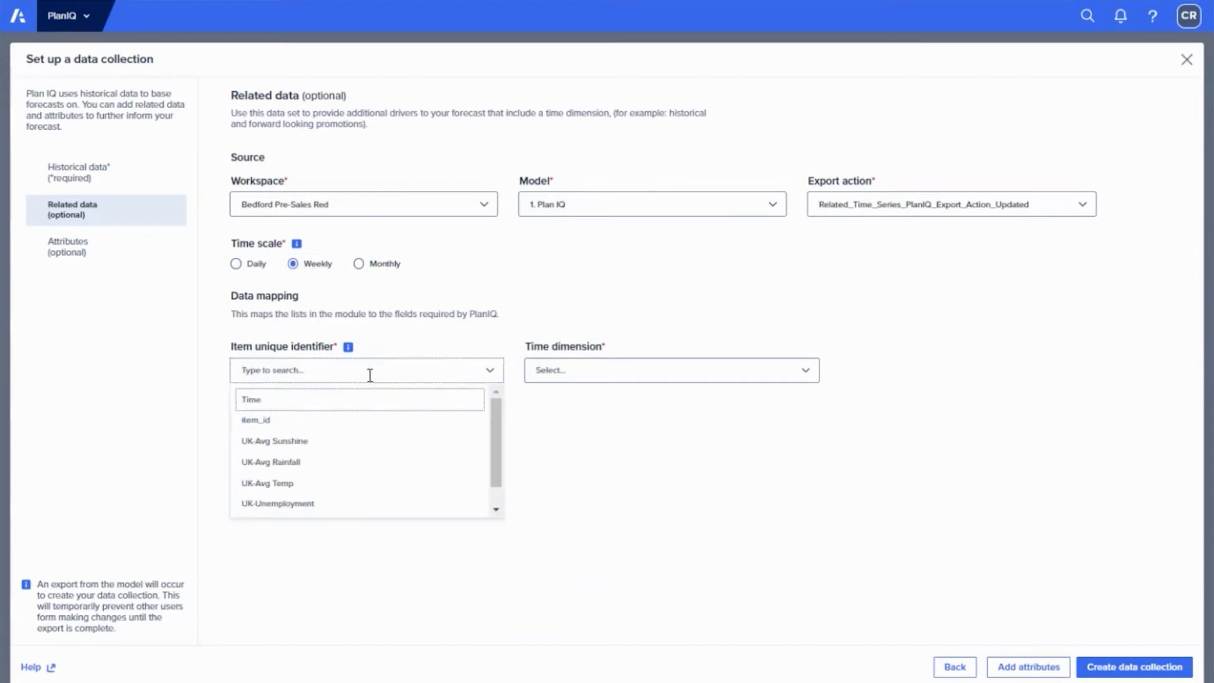
{"action": "left_click", "coordinate": [263, 420]}
{"action": "left_click", "coordinate": [549, 375]}
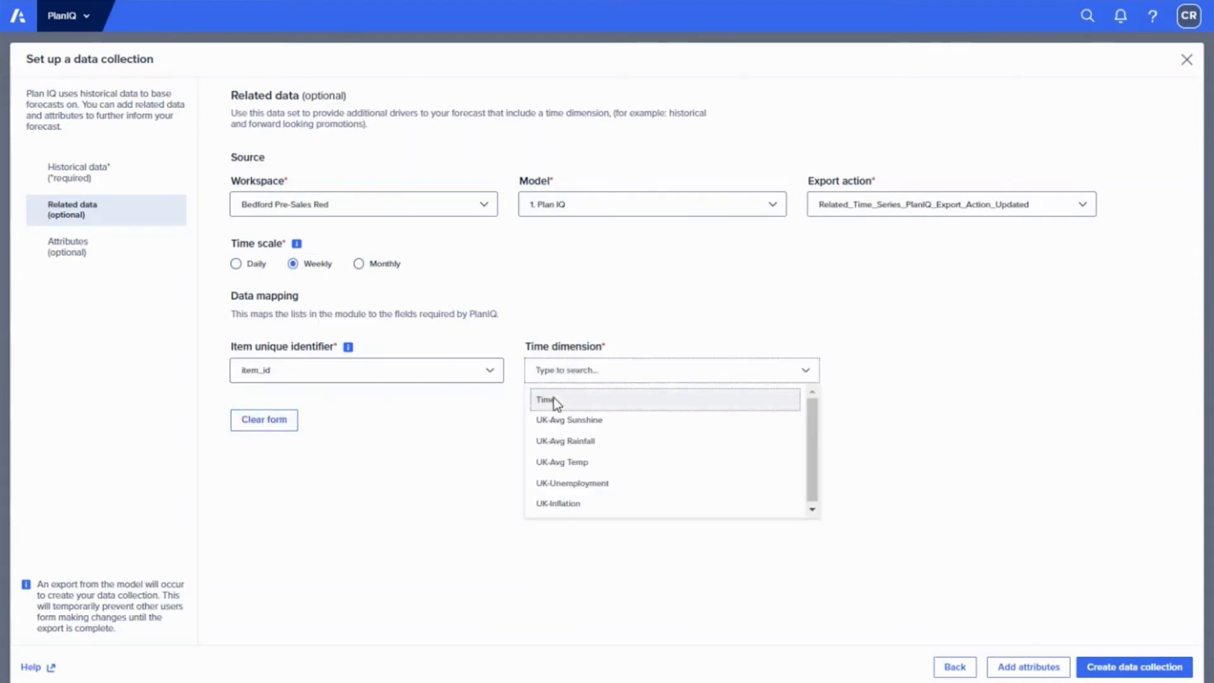
{"action": "left_click", "coordinate": [553, 399]}
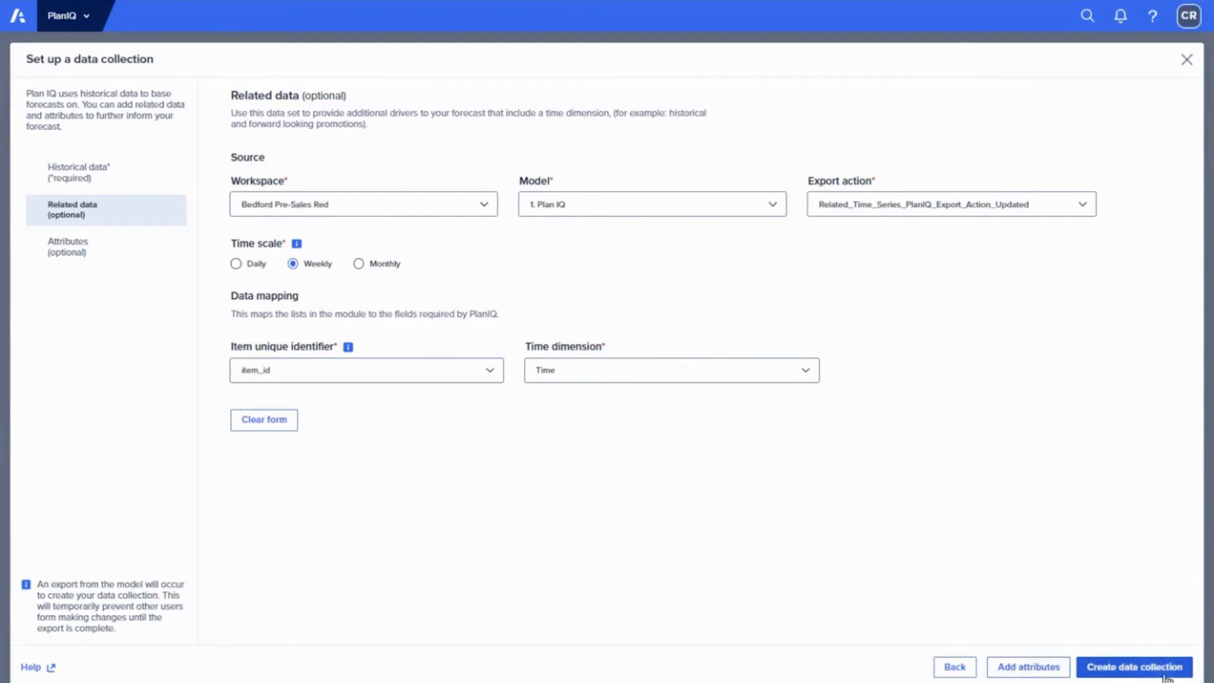
{"action": "left_click", "coordinate": [1186, 60]}
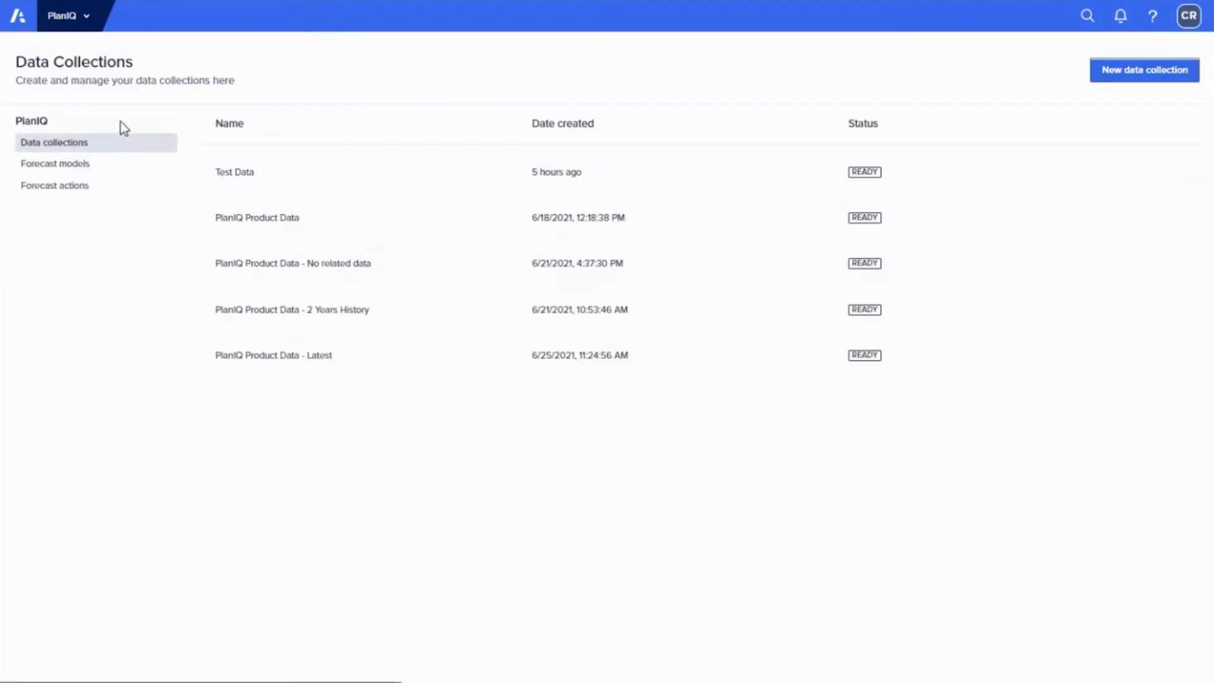
Go to the forecast models and start a new one named "Test Model" using the Test Data collection.
{"action": "left_click", "coordinate": [68, 165]}
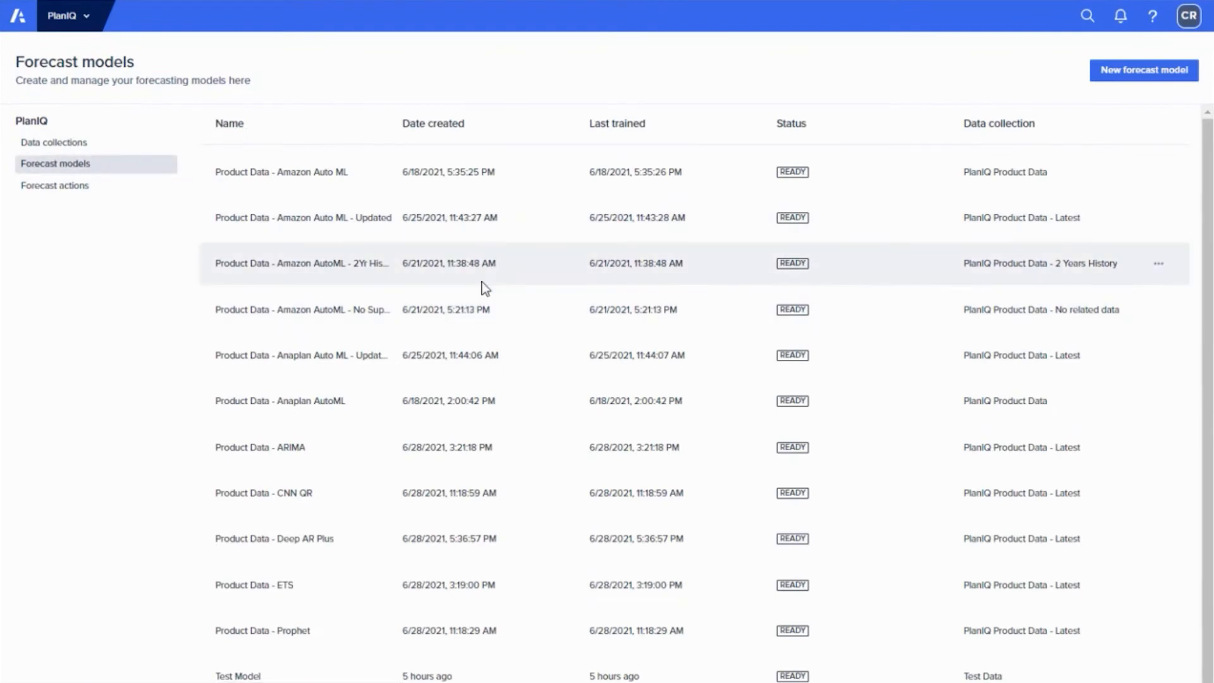
{"action": "left_click", "coordinate": [1129, 75]}
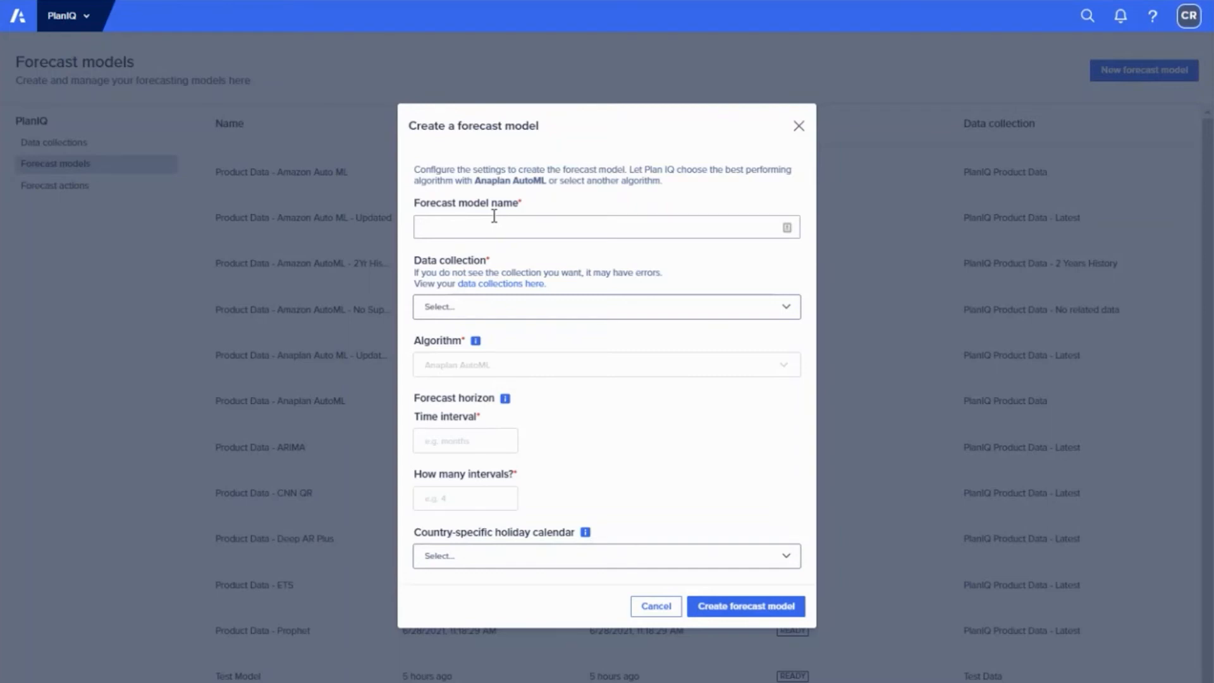
{"action": "type", "text": "Test Model"}
{"action": "left_click", "coordinate": [512, 304]}
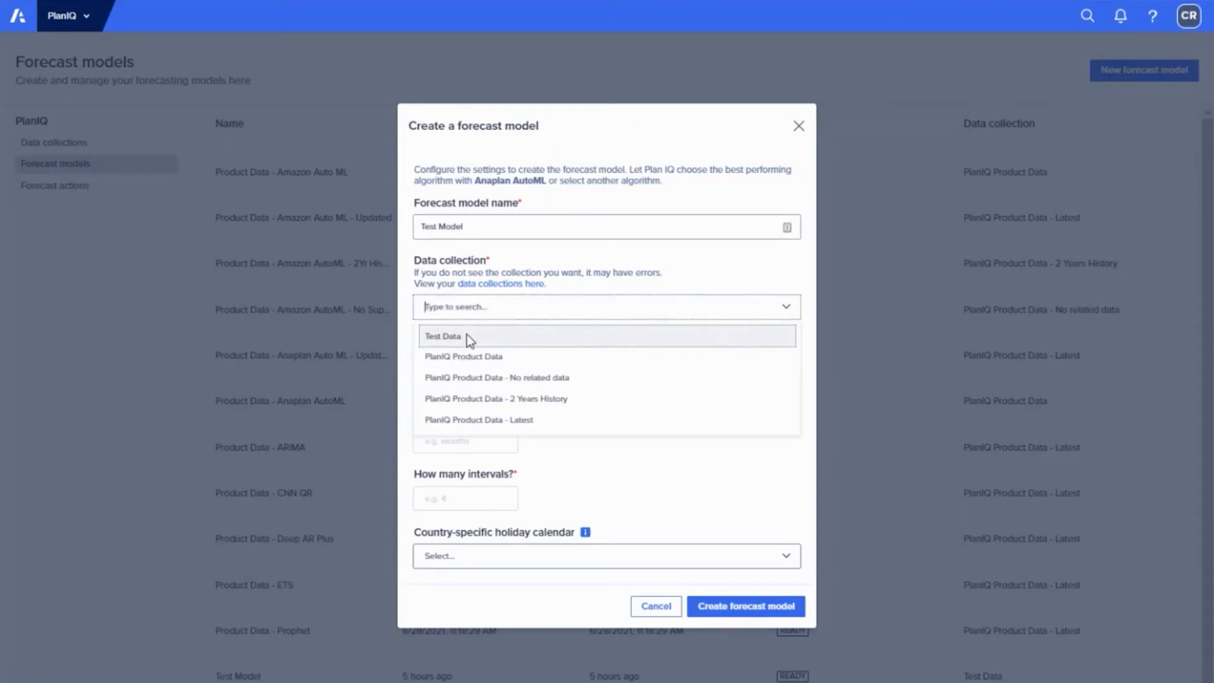
{"action": "left_click", "coordinate": [453, 340]}
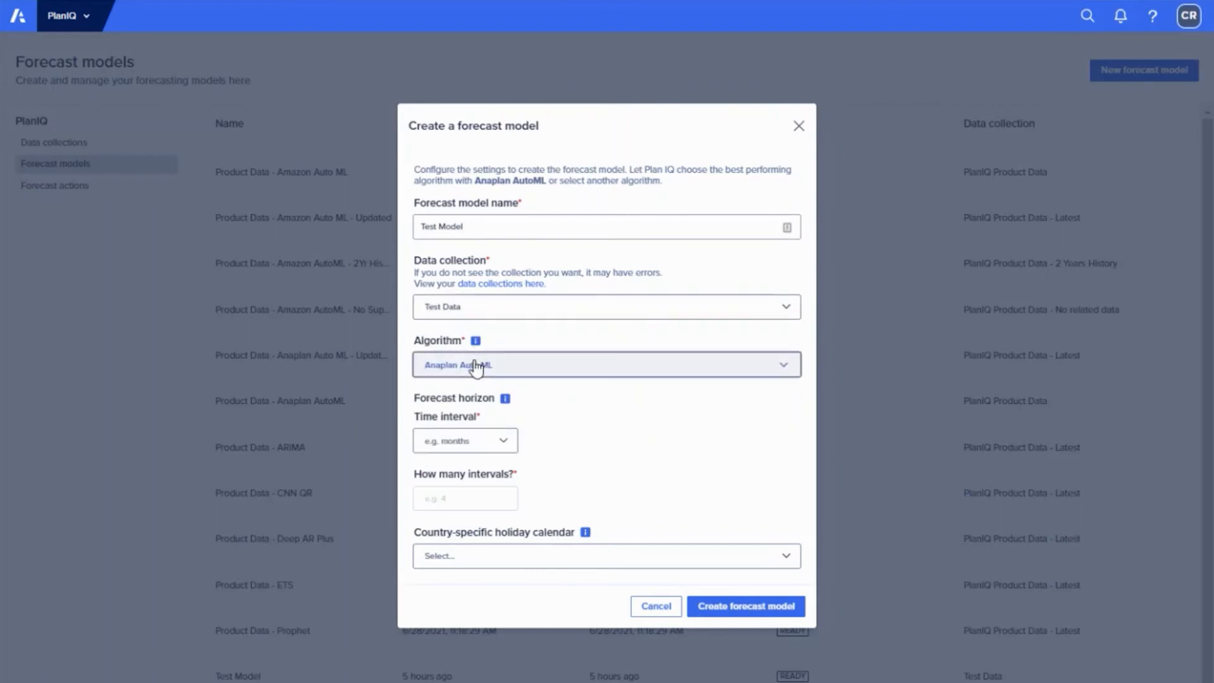
Set the model's algorithm to Deep AR Plus and its forecast horizon to 13 weeks.
{"action": "left_click", "coordinate": [476, 366]}
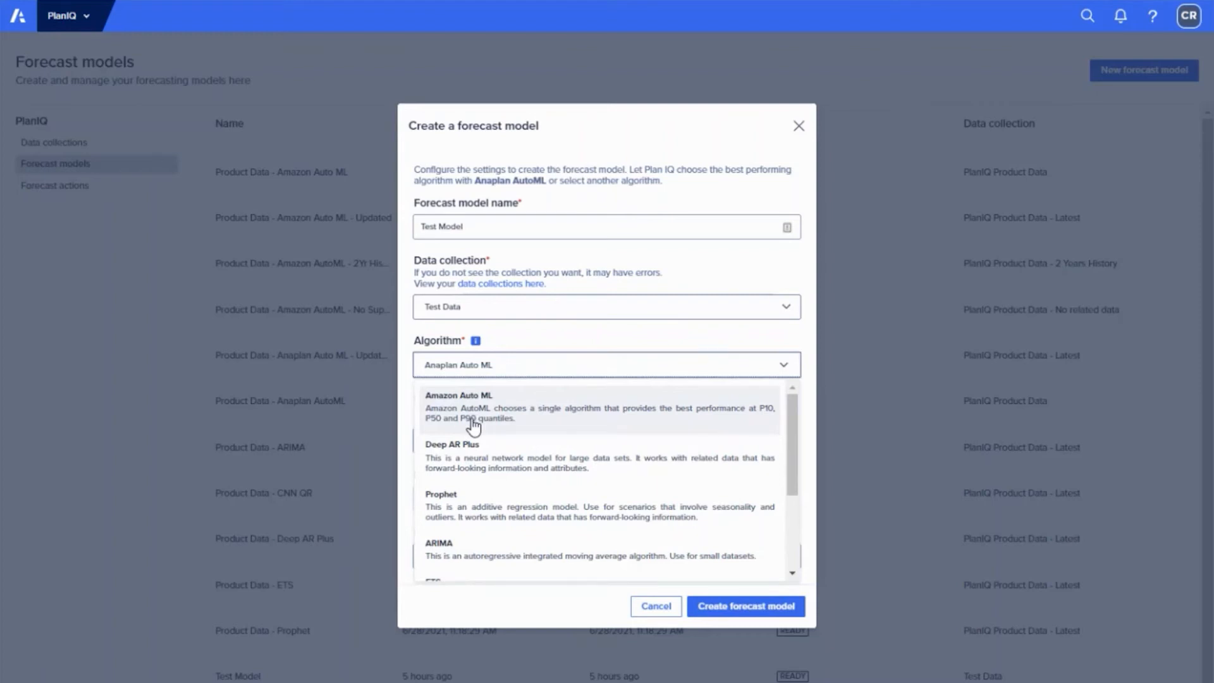
{"action": "left_click", "coordinate": [475, 471]}
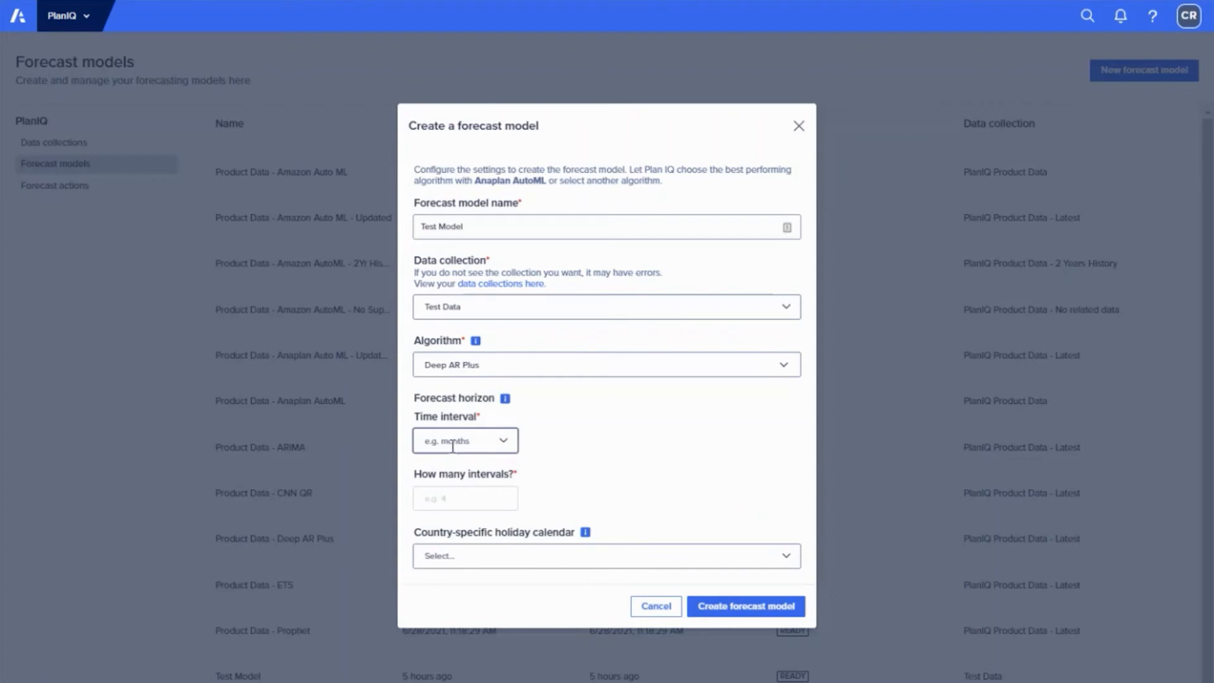
{"action": "left_click", "coordinate": [452, 446]}
{"action": "left_click", "coordinate": [450, 471]}
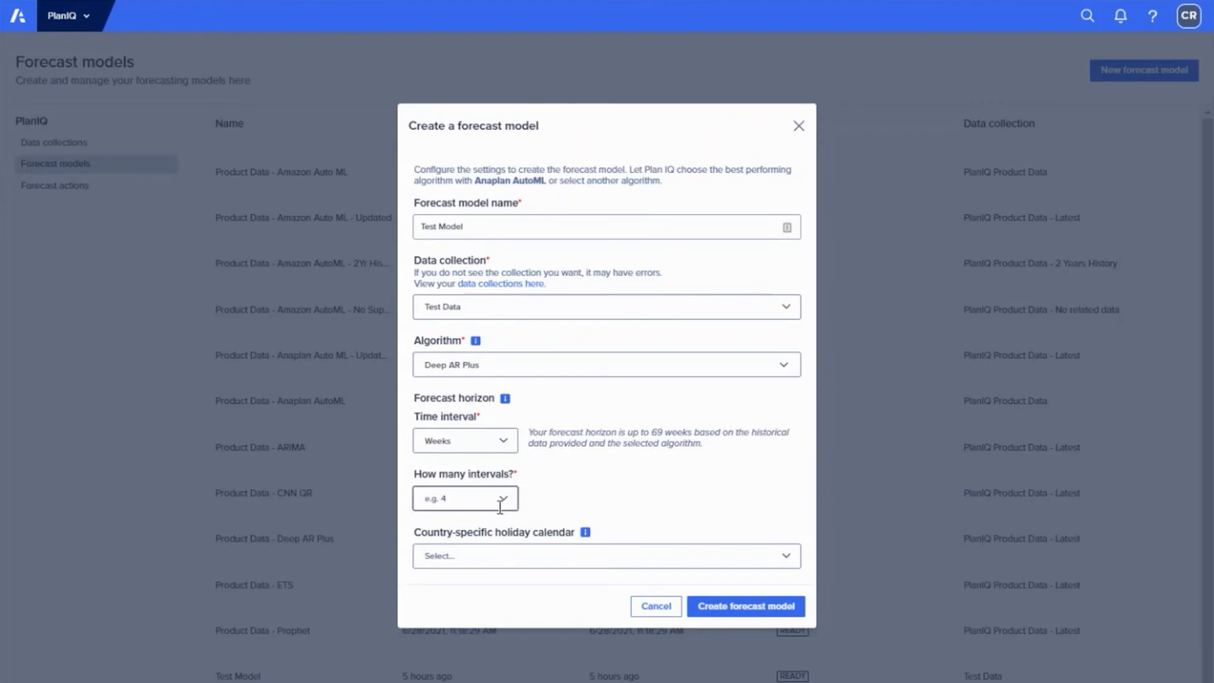
{"action": "left_click", "coordinate": [456, 499]}
{"action": "scroll", "coordinate": [478, 454], "scroll_direction": "down", "scroll_amount": 3}
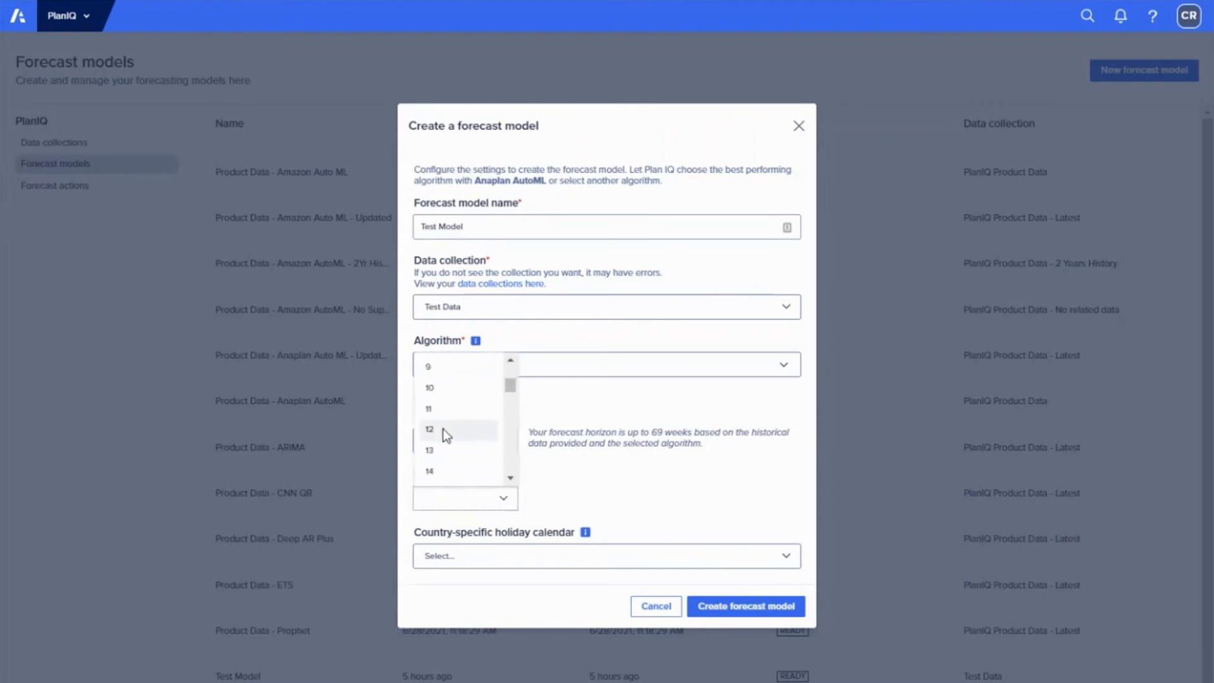
{"action": "left_click", "coordinate": [437, 453]}
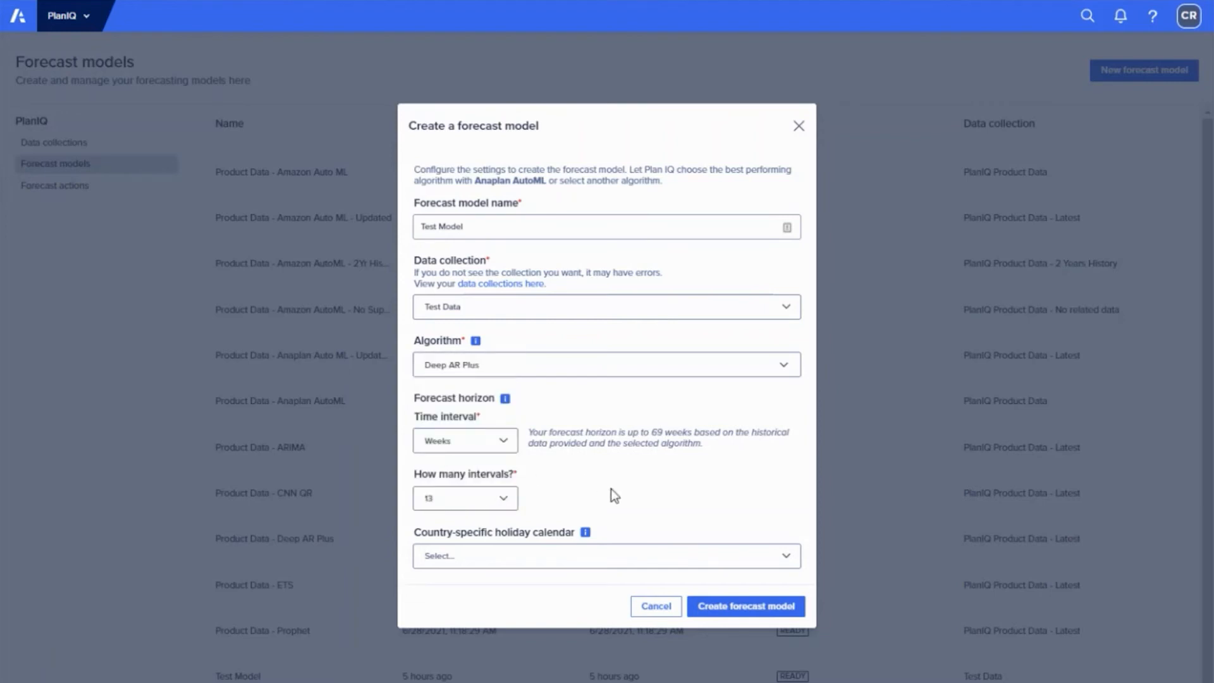
Choose the United Kingdom holiday calendar and submit the forecast model for creation.
{"action": "left_click", "coordinate": [521, 554]}
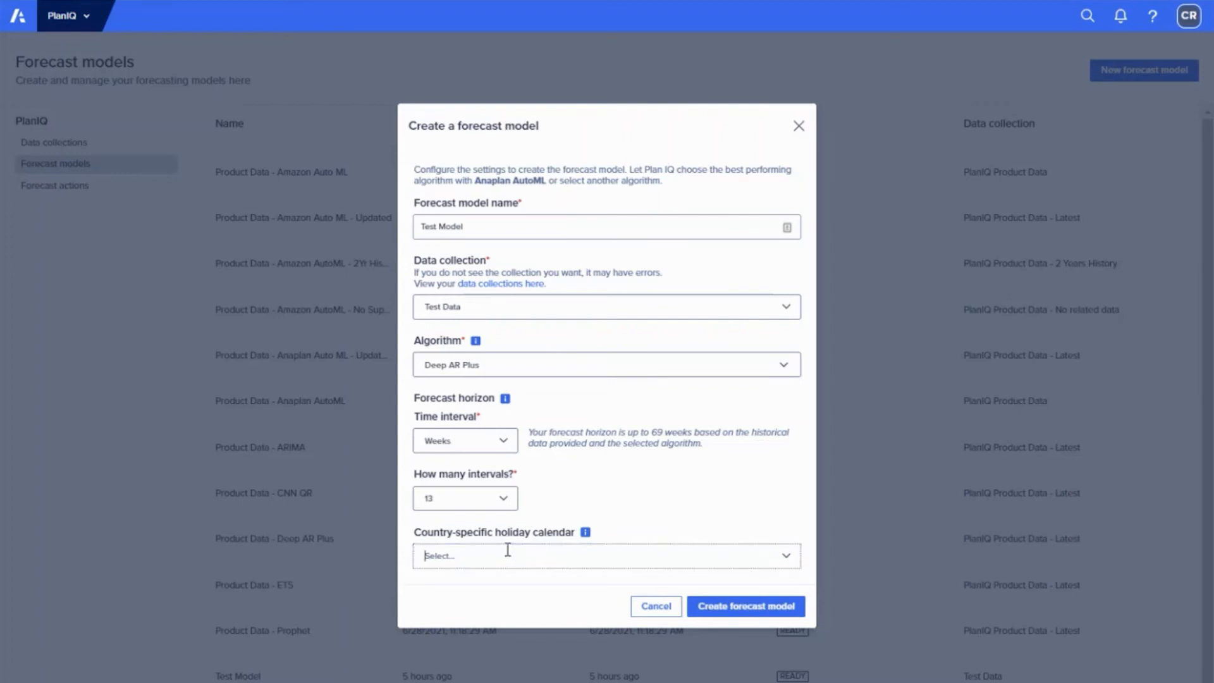
{"action": "scroll", "coordinate": [496, 473], "scroll_direction": "down", "scroll_amount": 10}
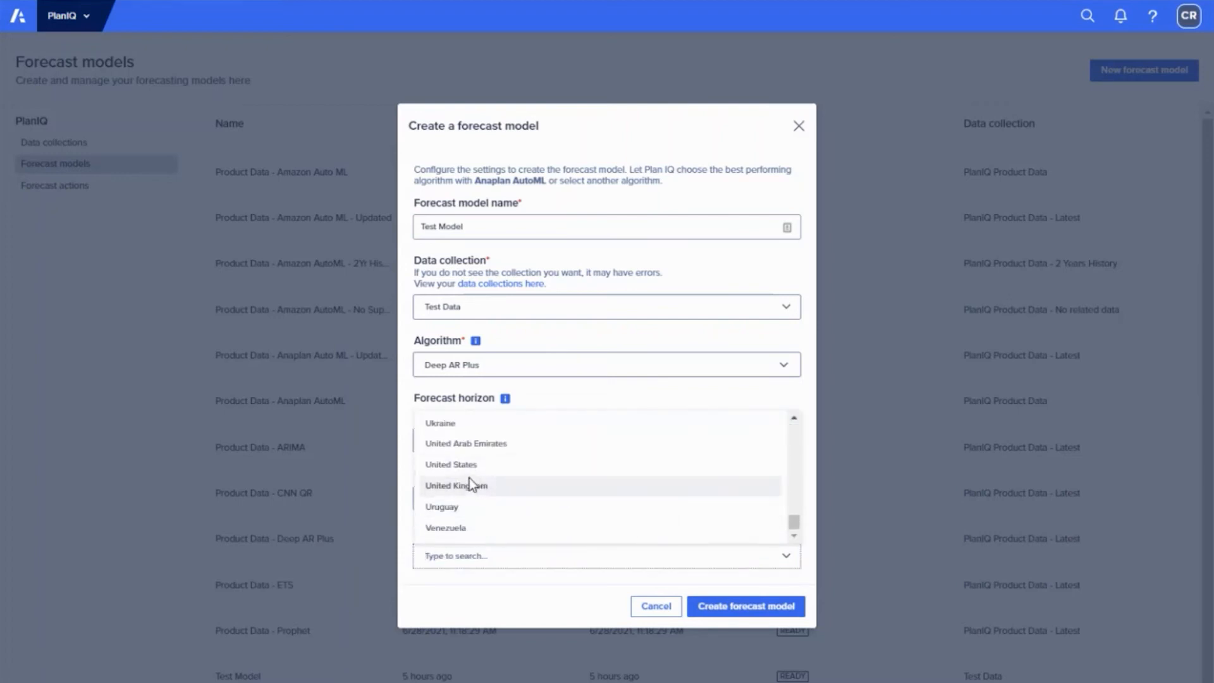
{"action": "left_click", "coordinate": [462, 488]}
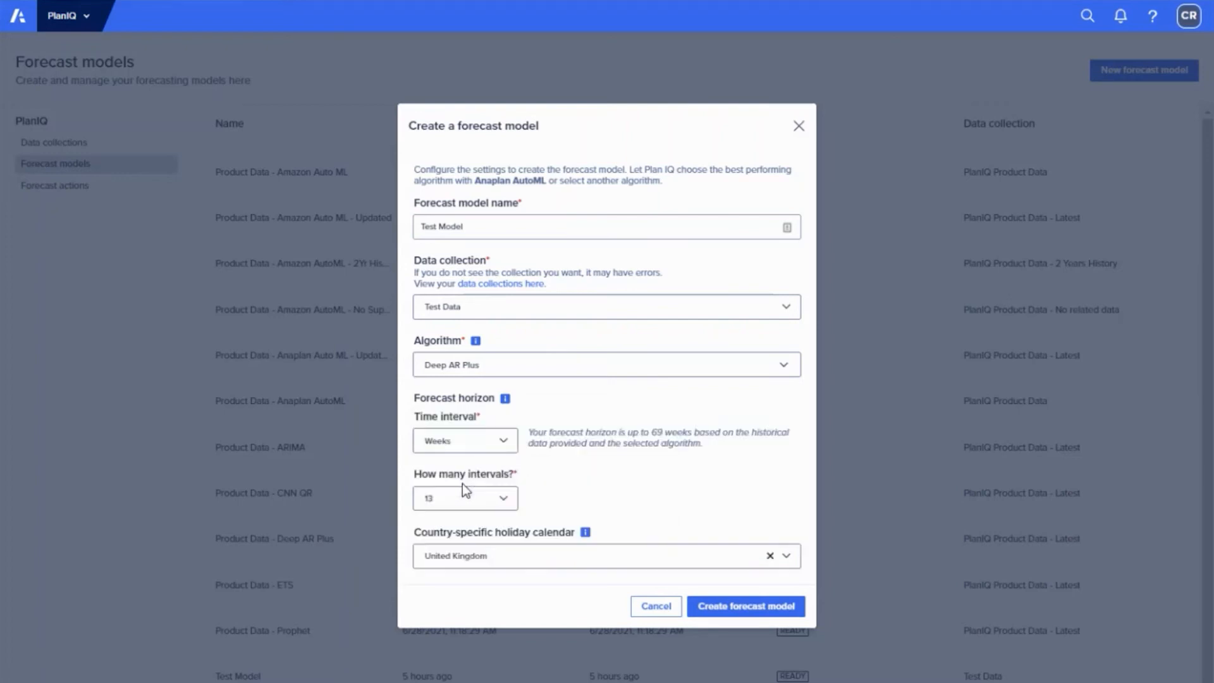
{"action": "left_click", "coordinate": [743, 608]}
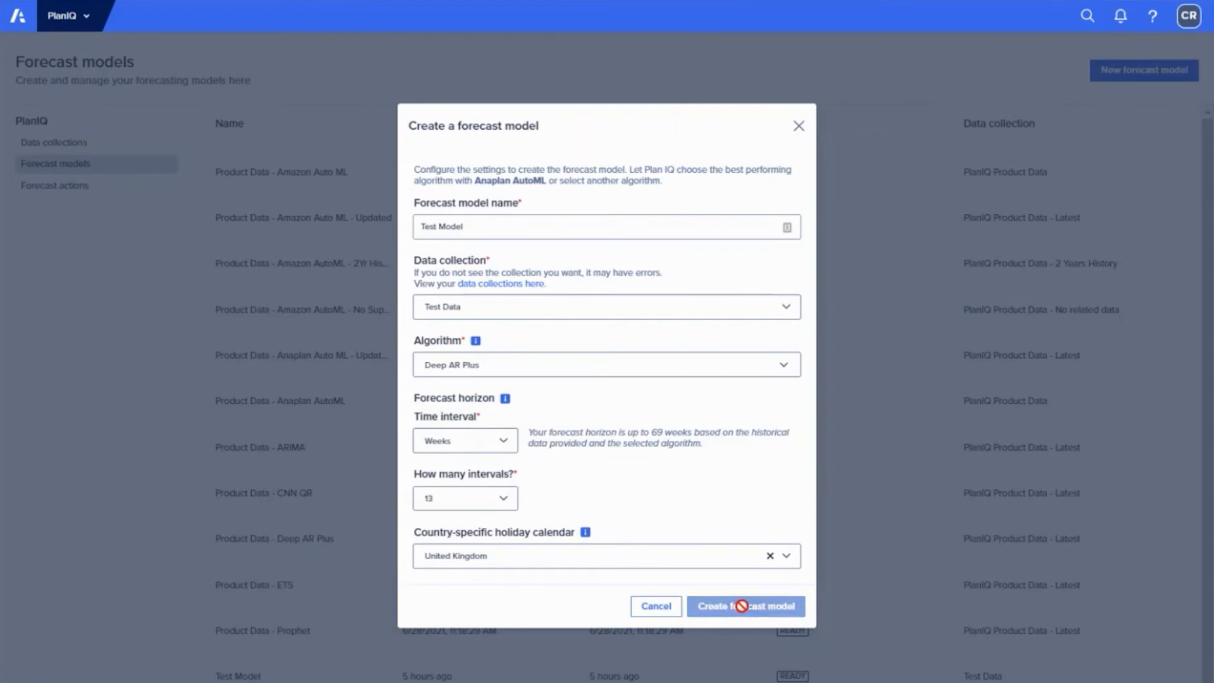
{"action": "left_click", "coordinate": [887, 507]}
Go to the forecast actions and start a new one named "Test Action" that uses Test Model.
{"action": "left_click", "coordinate": [71, 184]}
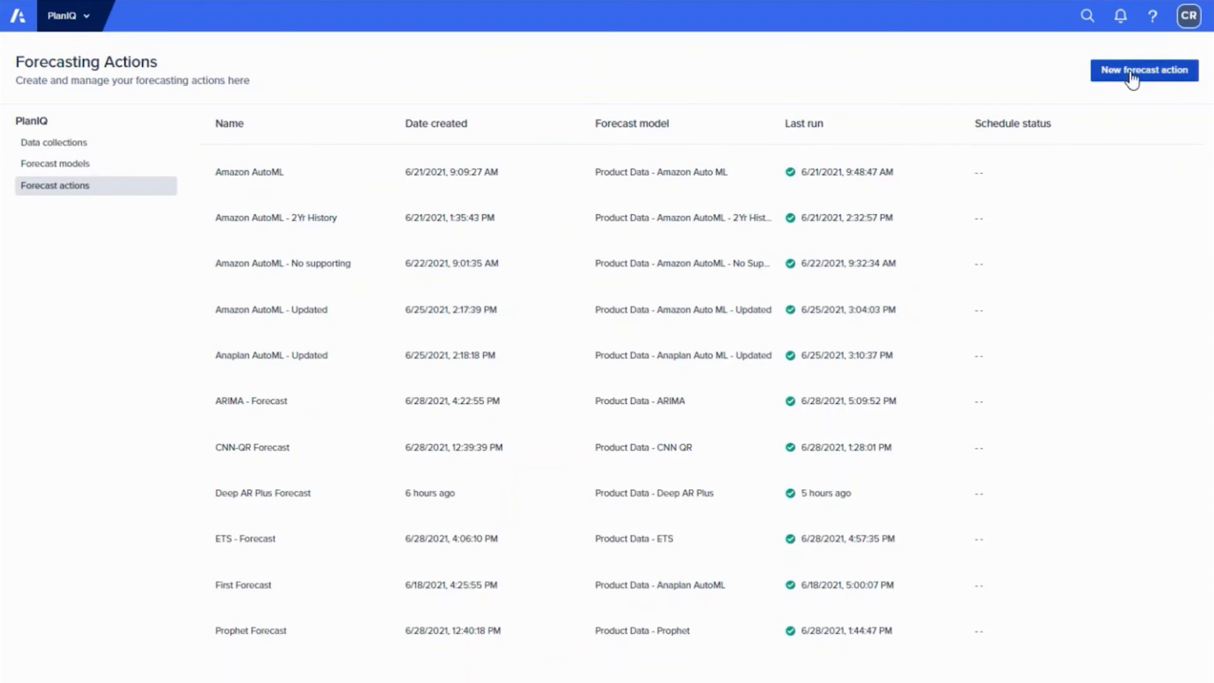
{"action": "left_click", "coordinate": [1132, 76]}
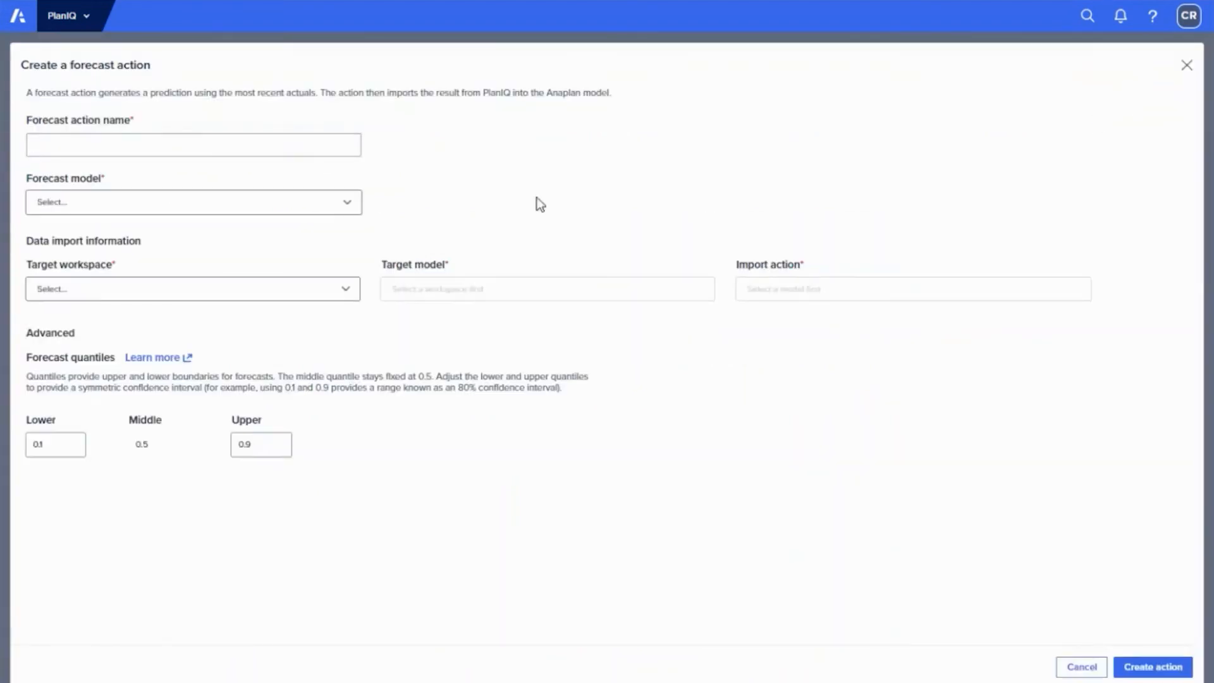
{"action": "type", "text": "Test Acytion"}
{"action": "left_click", "coordinate": [123, 202]}
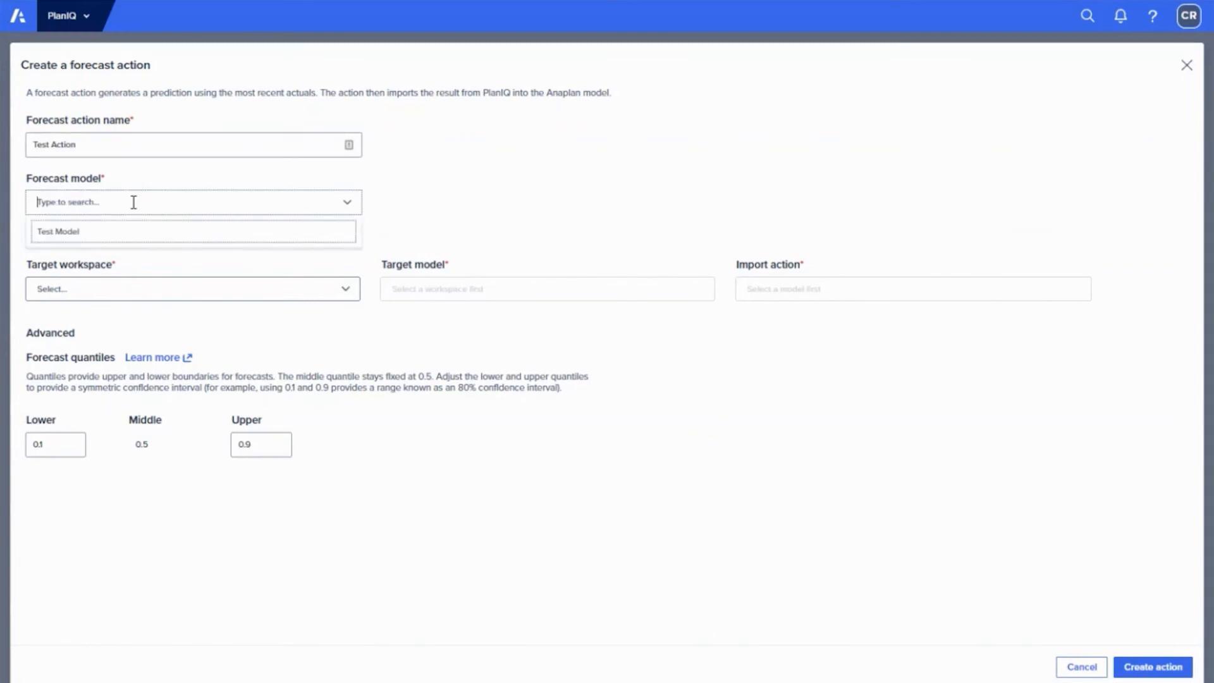
{"action": "left_click", "coordinate": [89, 230]}
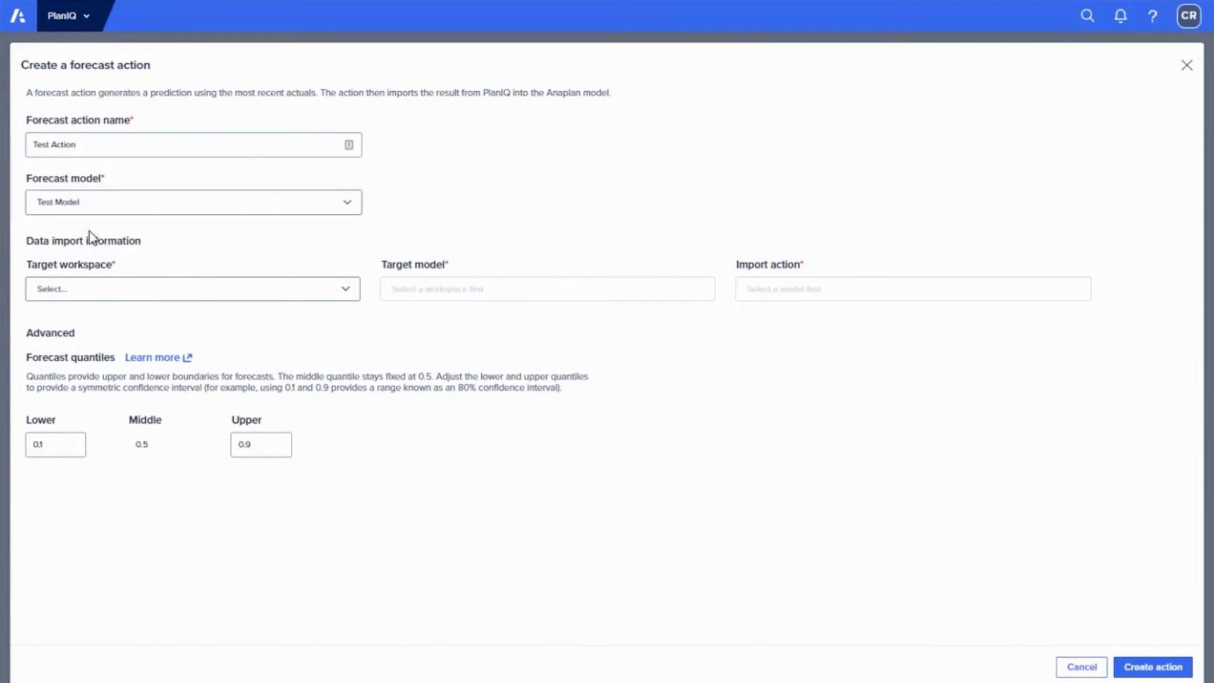
Target workspace Bedford Pre-Sales Red, model 1. Plan IQ and import action IMPORT PlanIQ Results Action, and create the forecast action.
{"action": "left_click", "coordinate": [143, 297]}
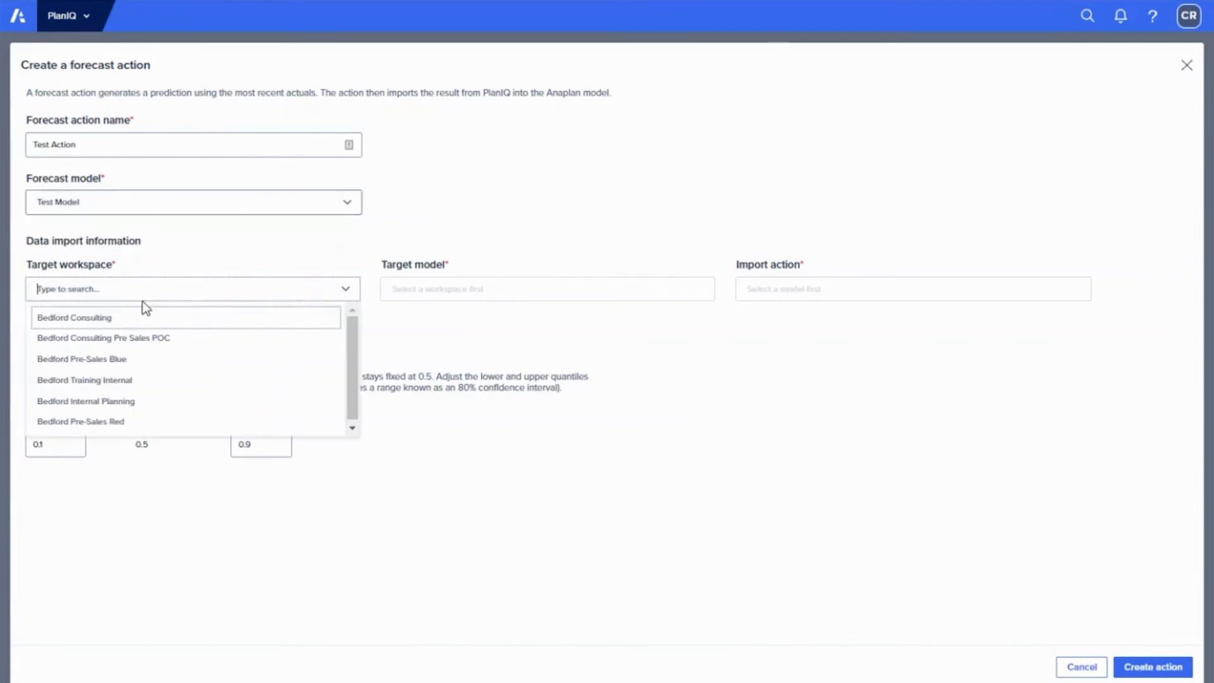
{"action": "left_click", "coordinate": [104, 422]}
{"action": "left_click", "coordinate": [445, 290]}
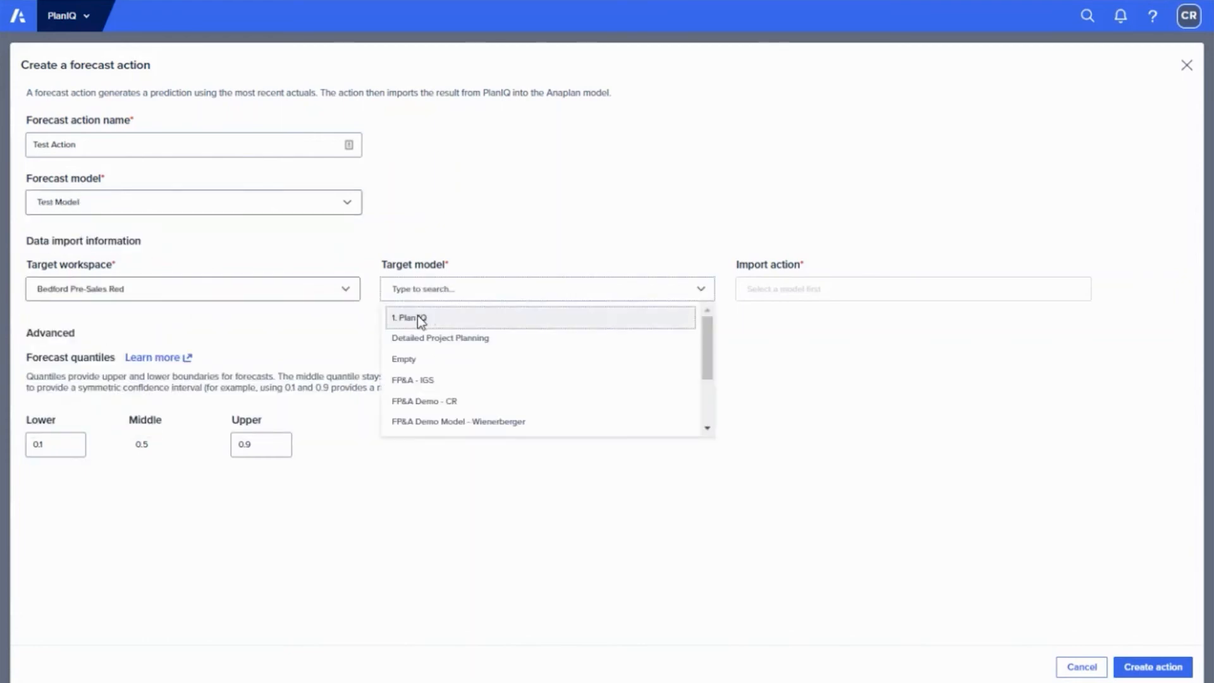
{"action": "left_click", "coordinate": [418, 317]}
{"action": "left_click", "coordinate": [798, 287]}
{"action": "left_click", "coordinate": [789, 317]}
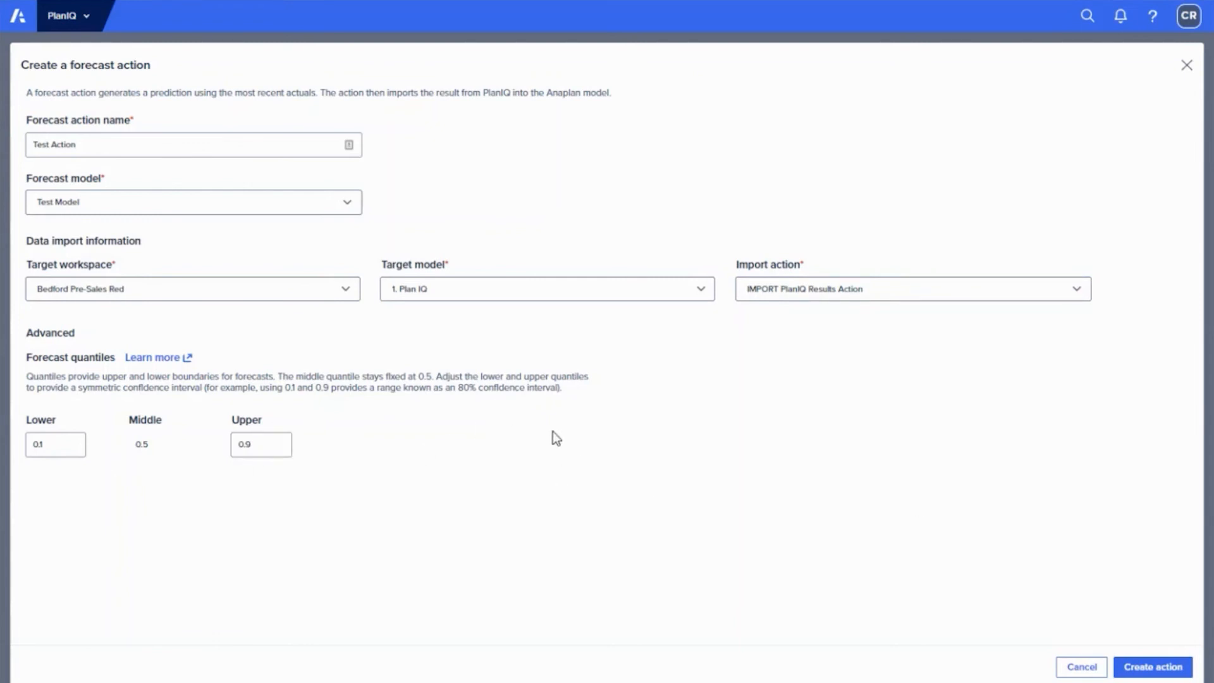
{"action": "left_click", "coordinate": [1152, 670]}
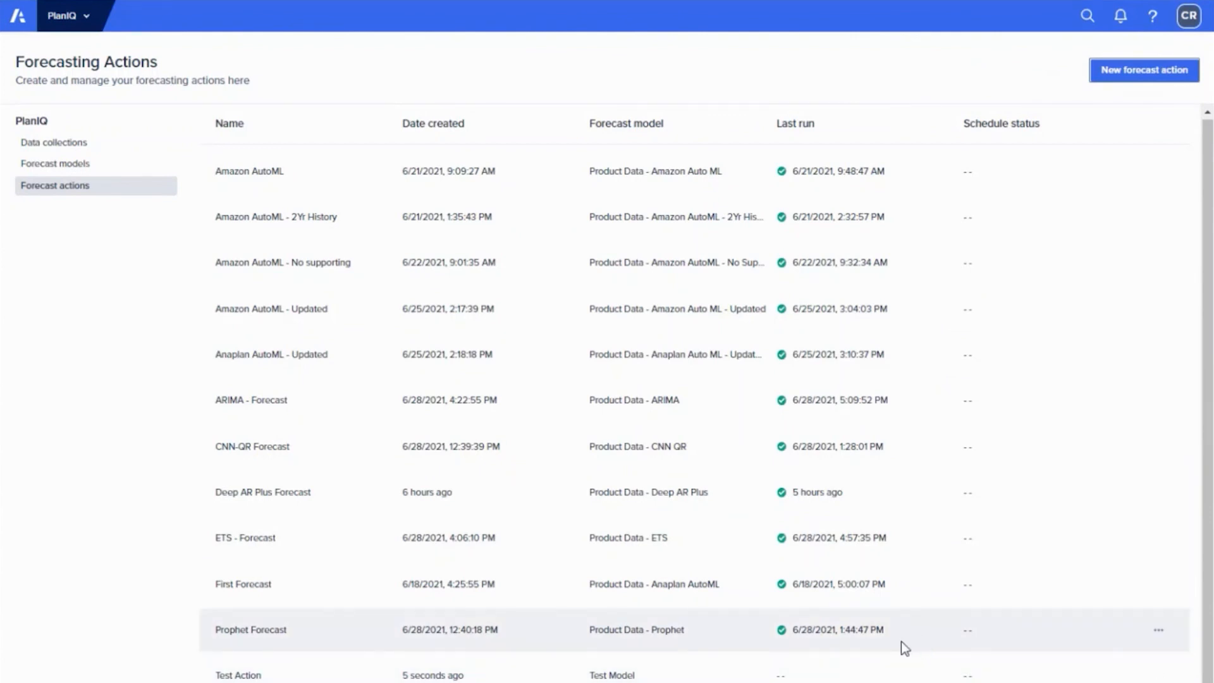
Open the details of Test Action and look at its run options and schedule.
{"action": "left_click", "coordinate": [916, 675]}
{"action": "left_click", "coordinate": [922, 675]}
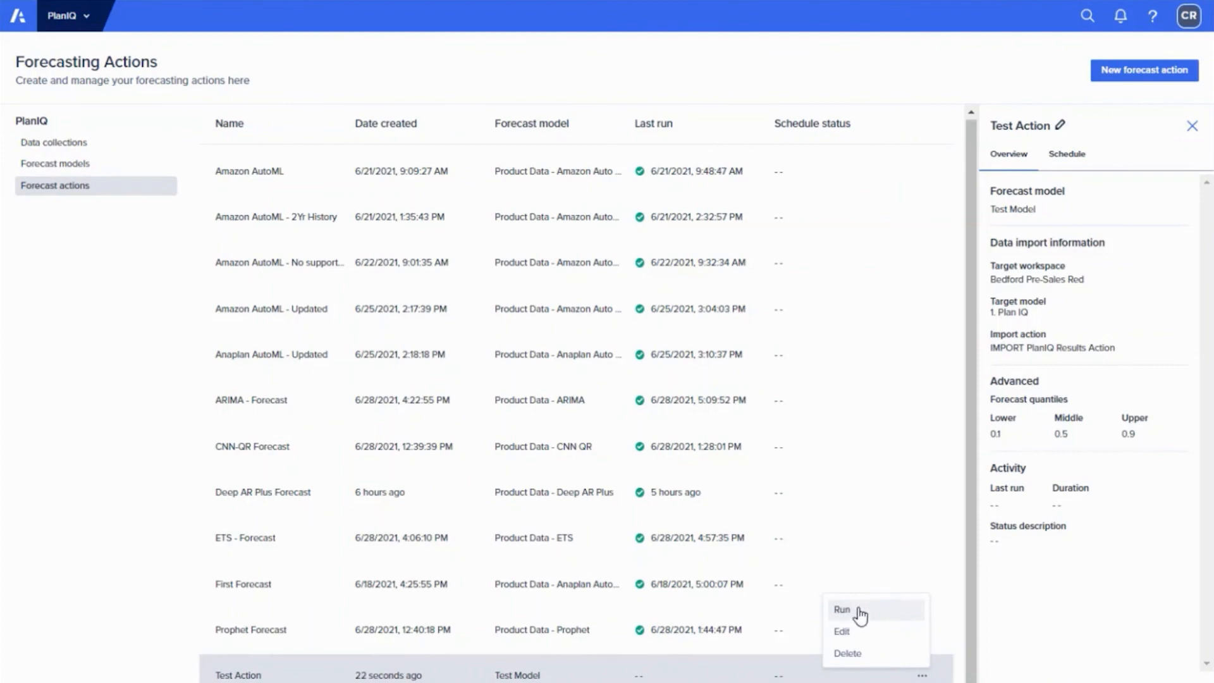
{"action": "left_click", "coordinate": [1066, 158]}
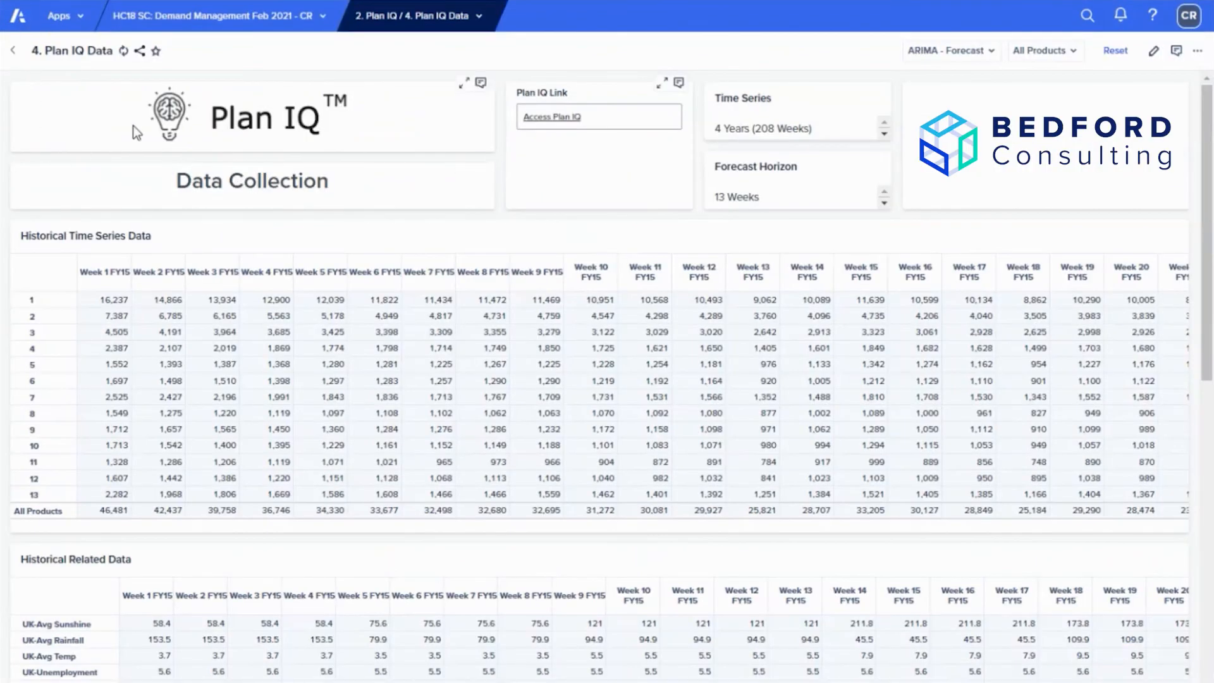
Return from the Plan IQ Data page to the Plan IQ Overview and go to the Demand Forecasting page 4. Consensus Kick Off.
{"action": "left_click", "coordinate": [13, 51]}
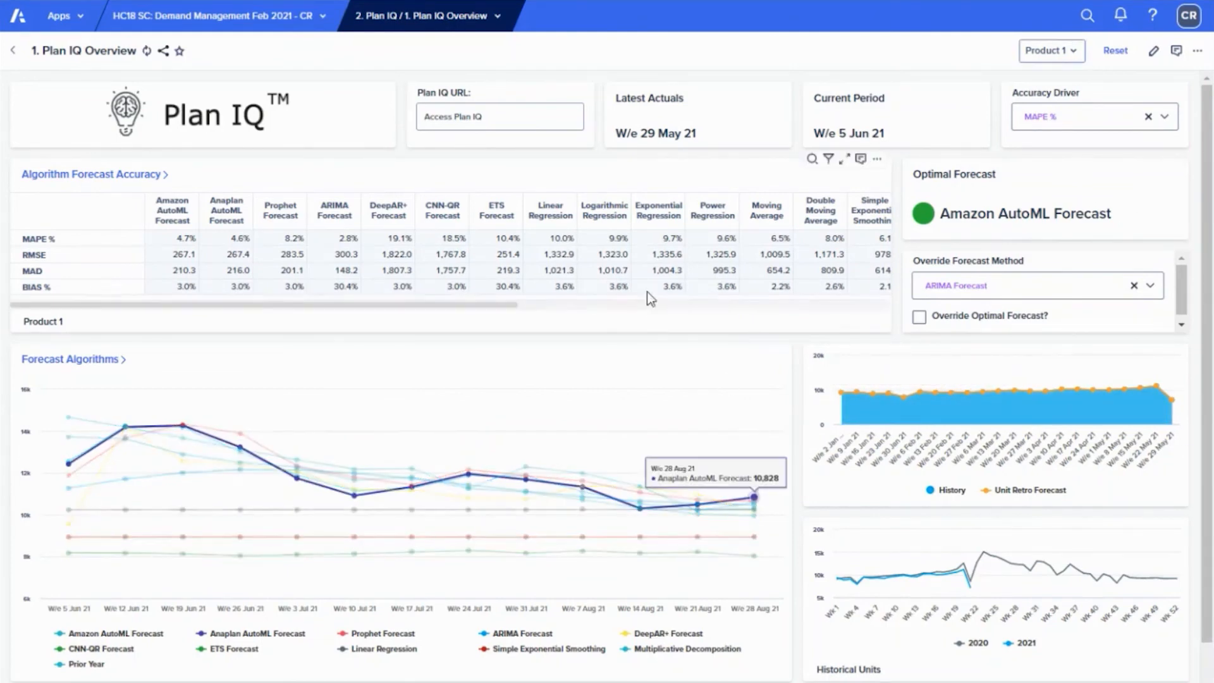
{"action": "left_click", "coordinate": [436, 24]}
{"action": "mouse_move", "coordinate": [401, 141]}
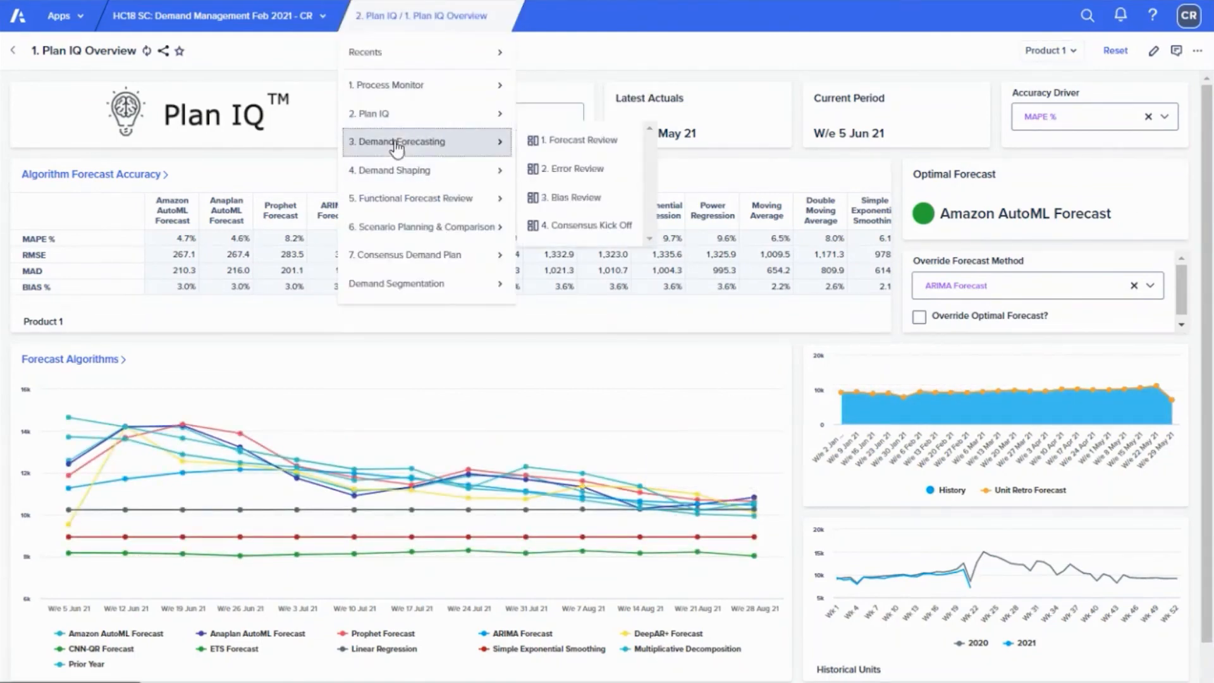
{"action": "left_click", "coordinate": [572, 231]}
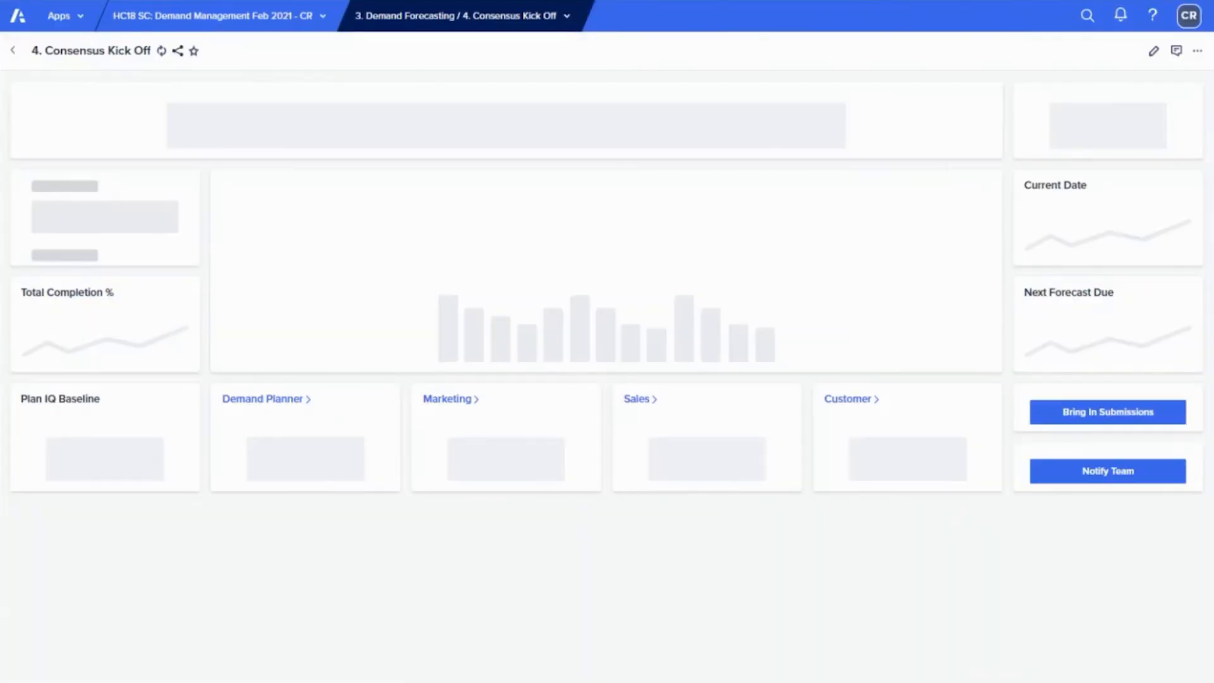